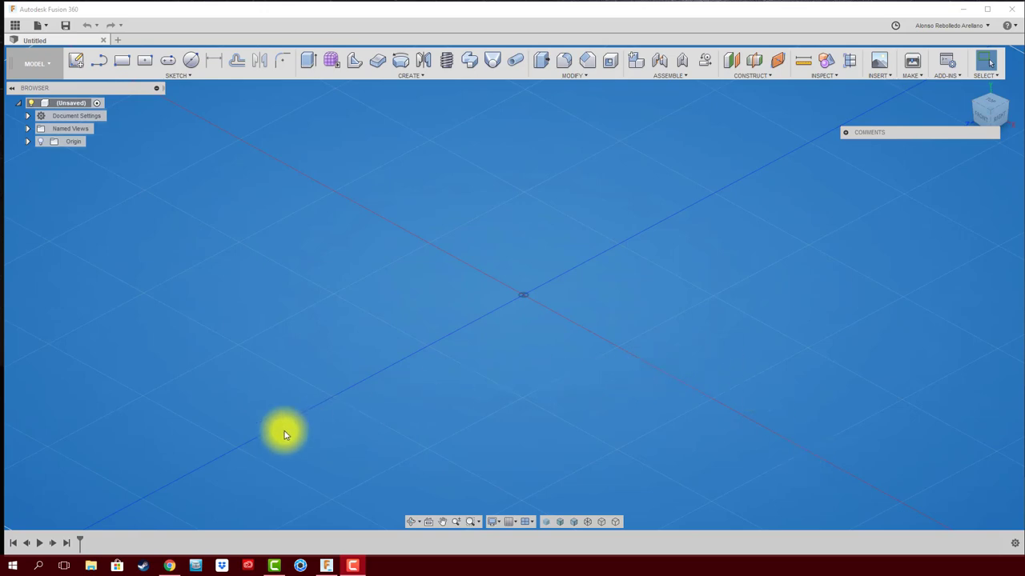
- Switch from the empty Fusion 360 design to Chrome's Google Images results for 'sheet metal fusion 360'
left_click(169, 562)
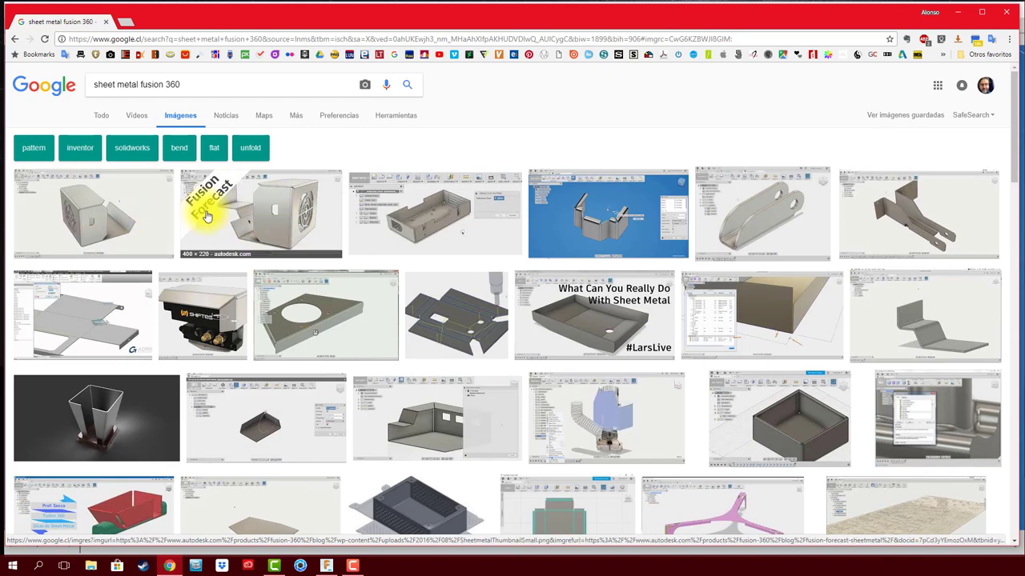
- Preview several sheet metal image results, ending on the Sheet Metal Check-in – Fusion 360 Blog bracket
left_click(97, 231)
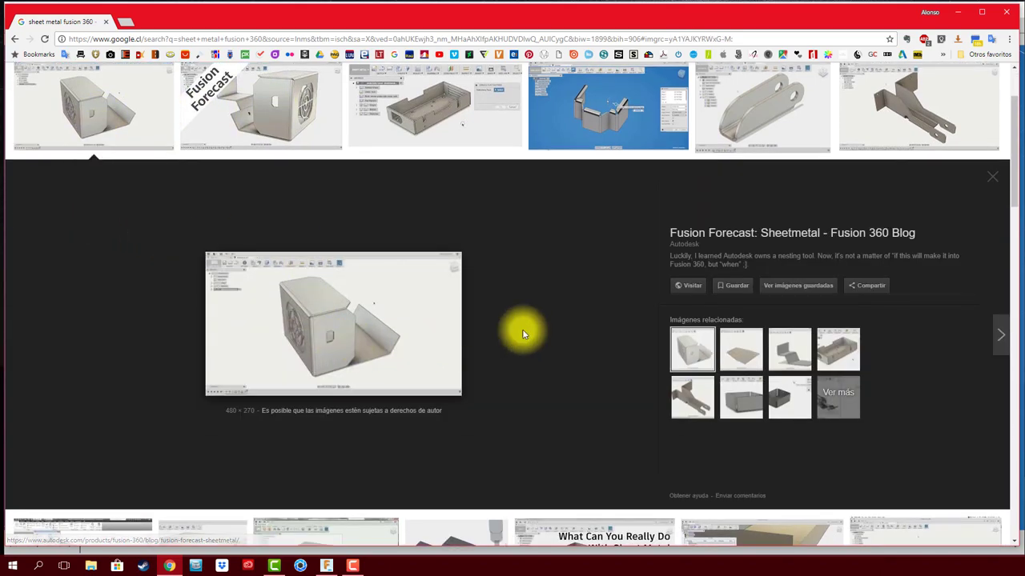
scroll(469, 336, "up", 1)
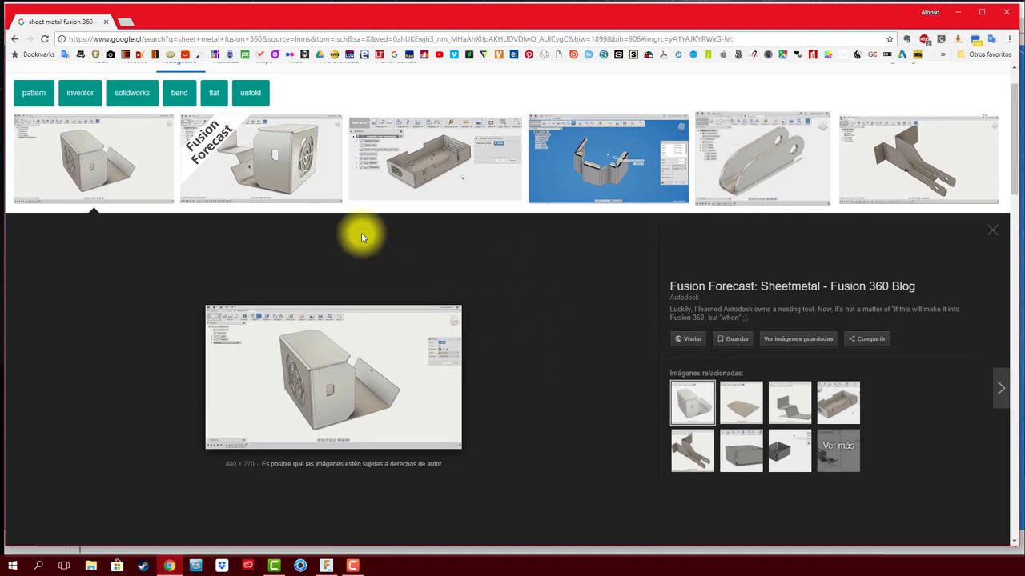
left_click(279, 160)
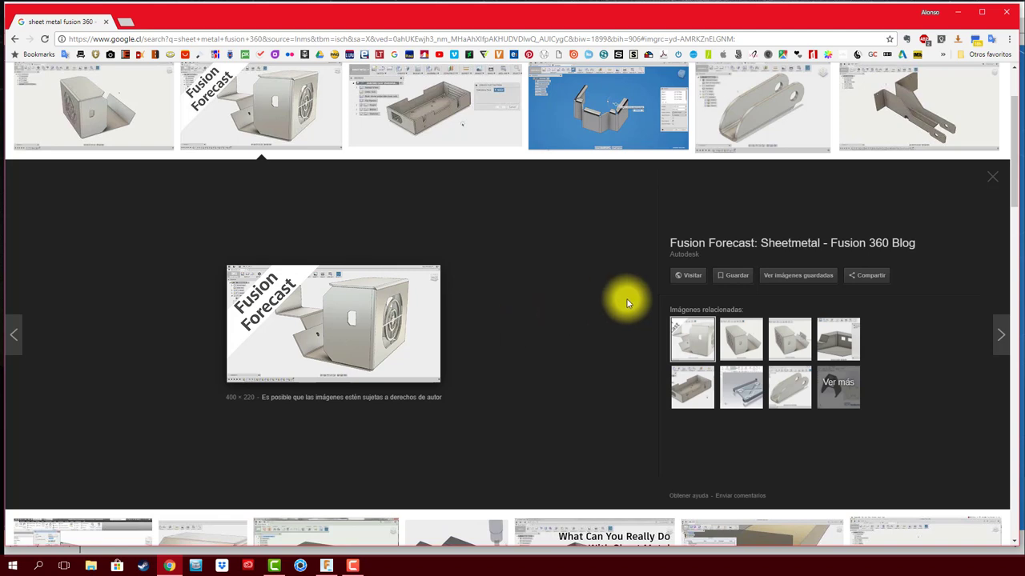
mouse_move(762, 158)
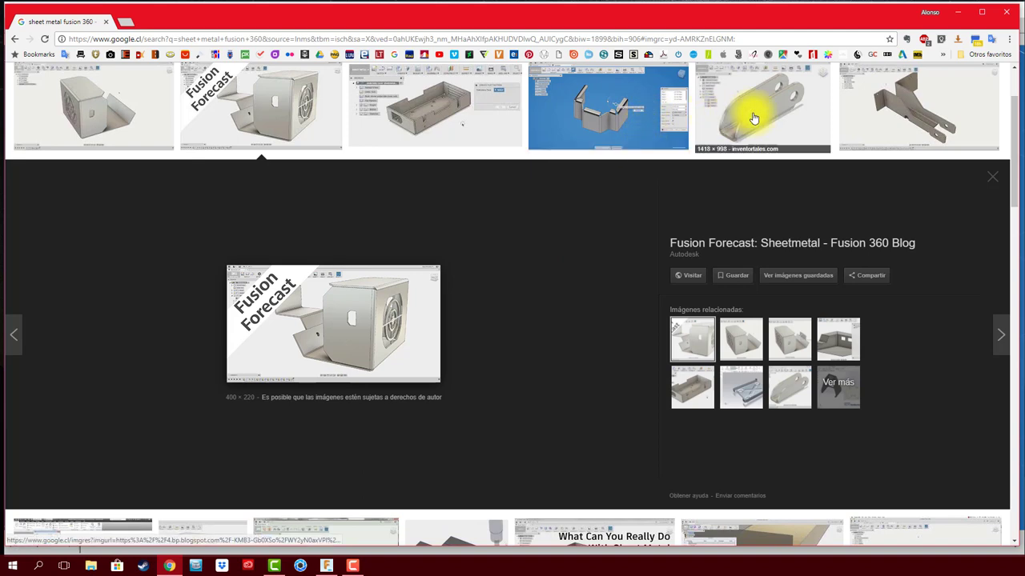
left_click(753, 119)
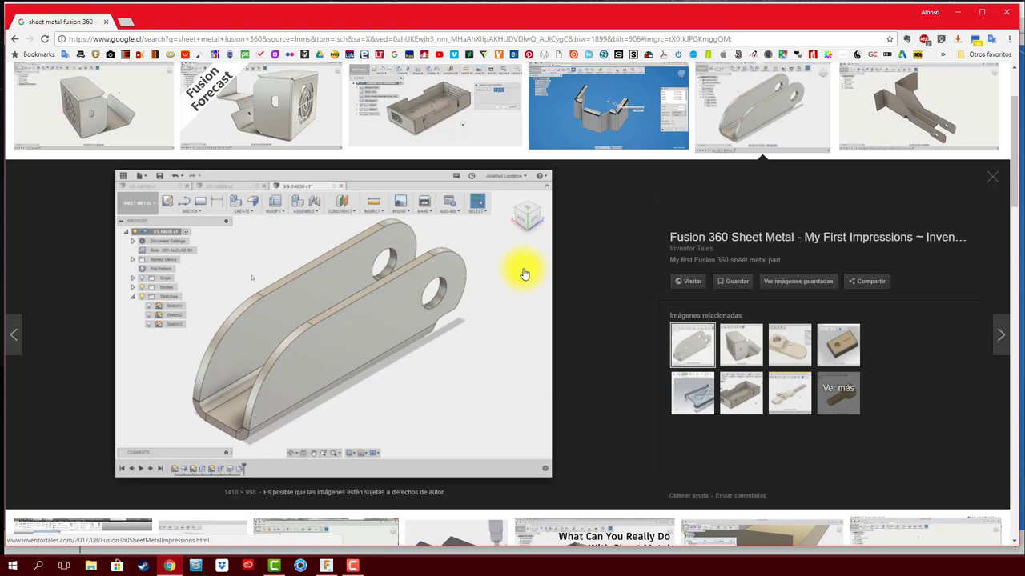
left_click(876, 112)
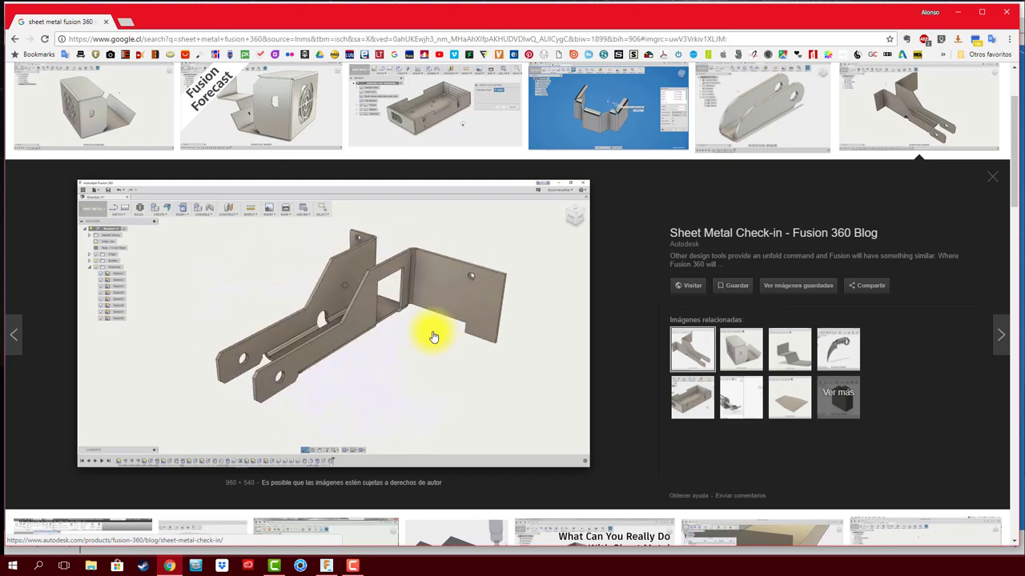
- Scroll further down the results and preview the green sheet metal part image
scroll(432, 336, "down", 1)
scroll(432, 336, "down", 1)
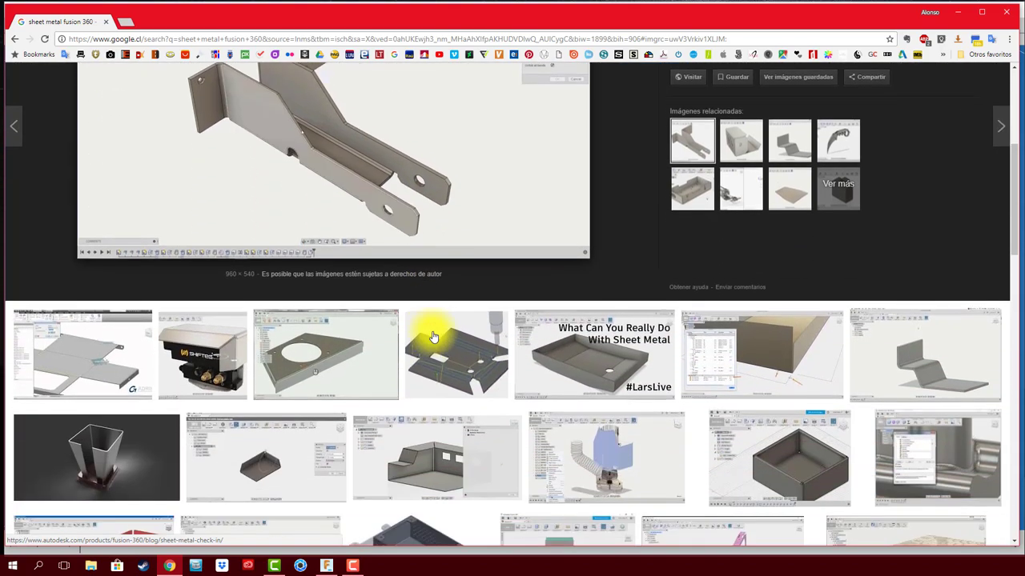
scroll(432, 336, "down", 1)
scroll(432, 336, "down", 1)
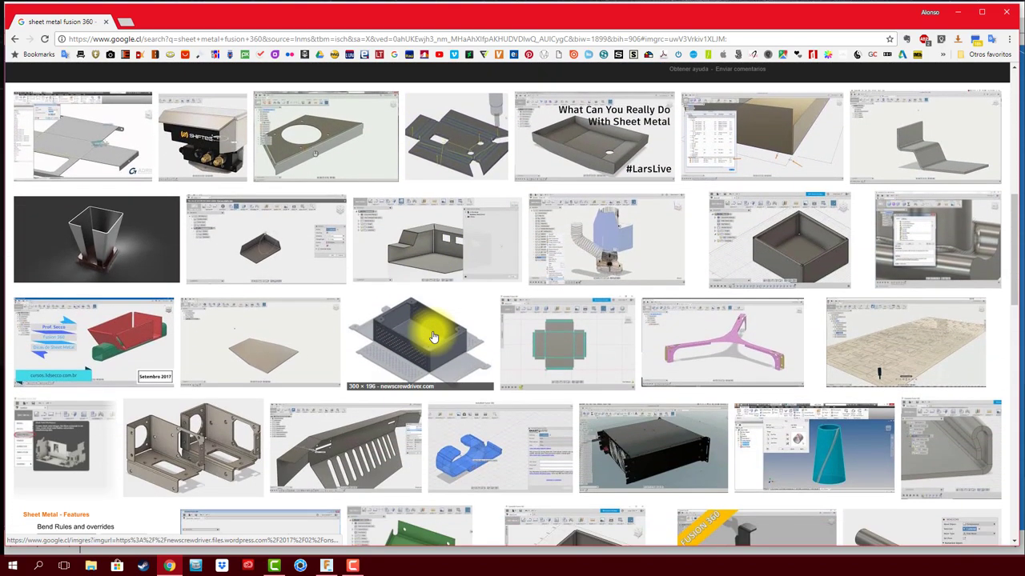
scroll(432, 336, "down", 1)
scroll(432, 336, "down", 1)
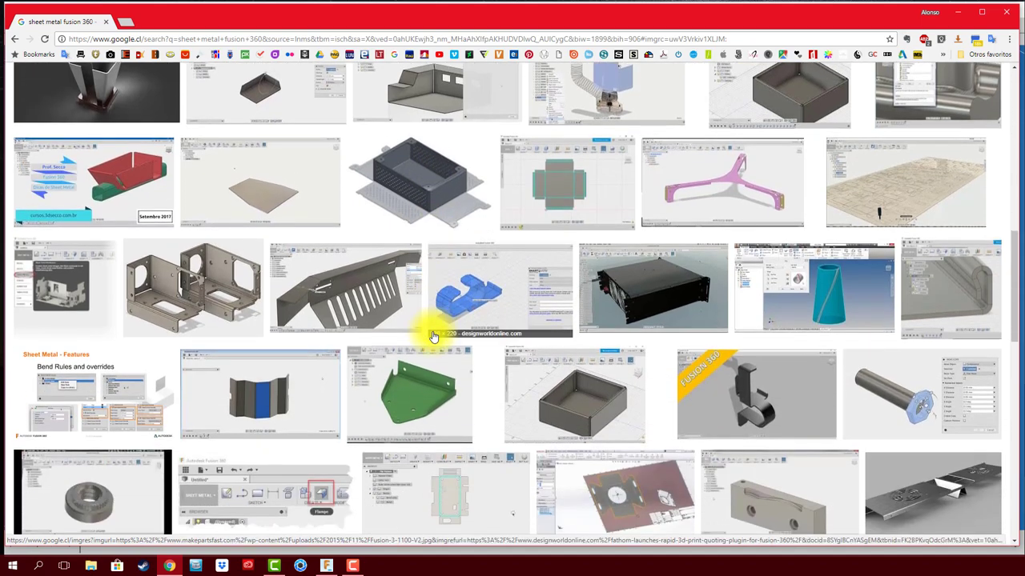
scroll(461, 365, "down", 1)
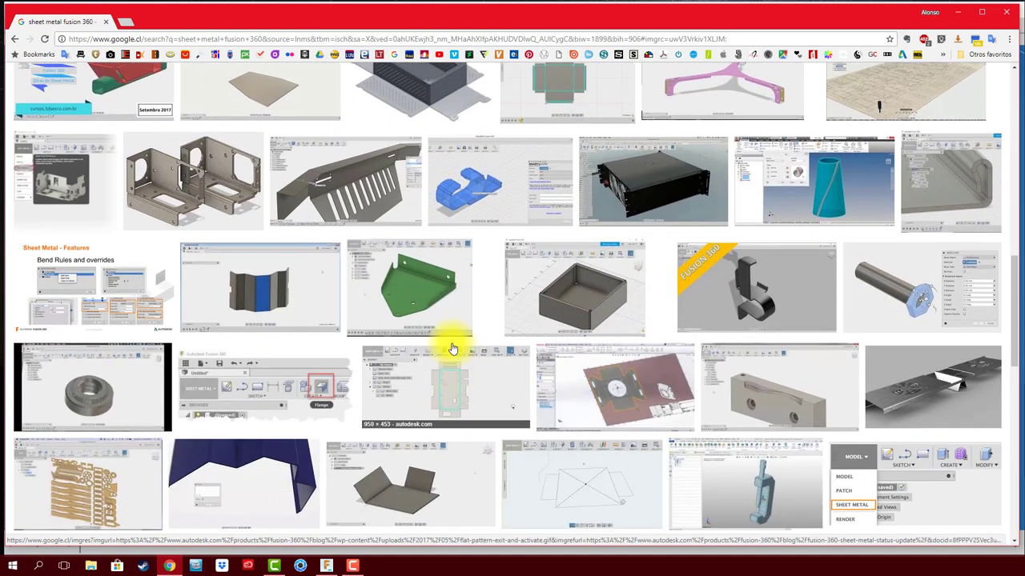
left_click(422, 287)
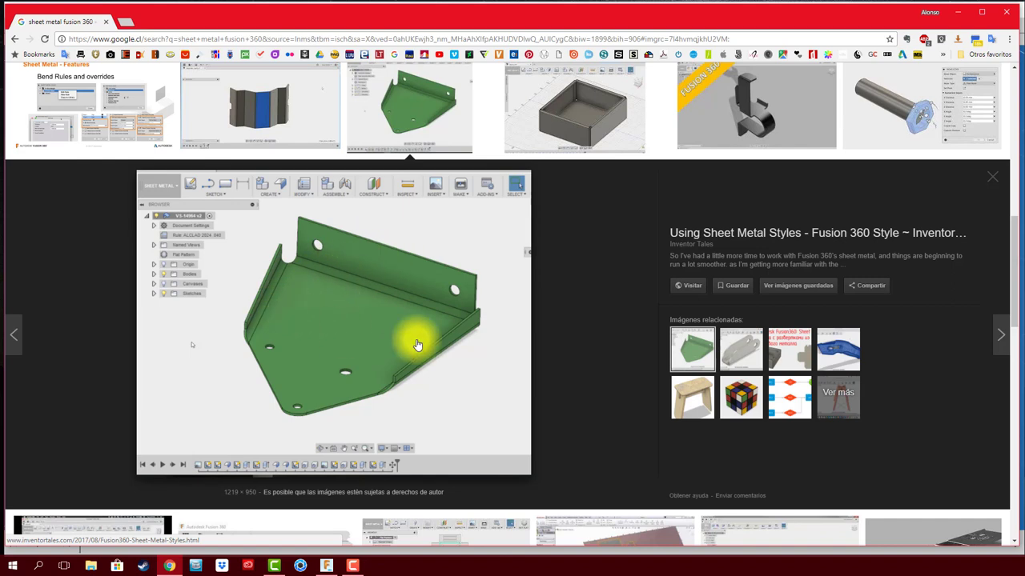
- Preview the dark perforated sheet metal box image
scroll(417, 345, "down", 1)
scroll(418, 346, "down", 1)
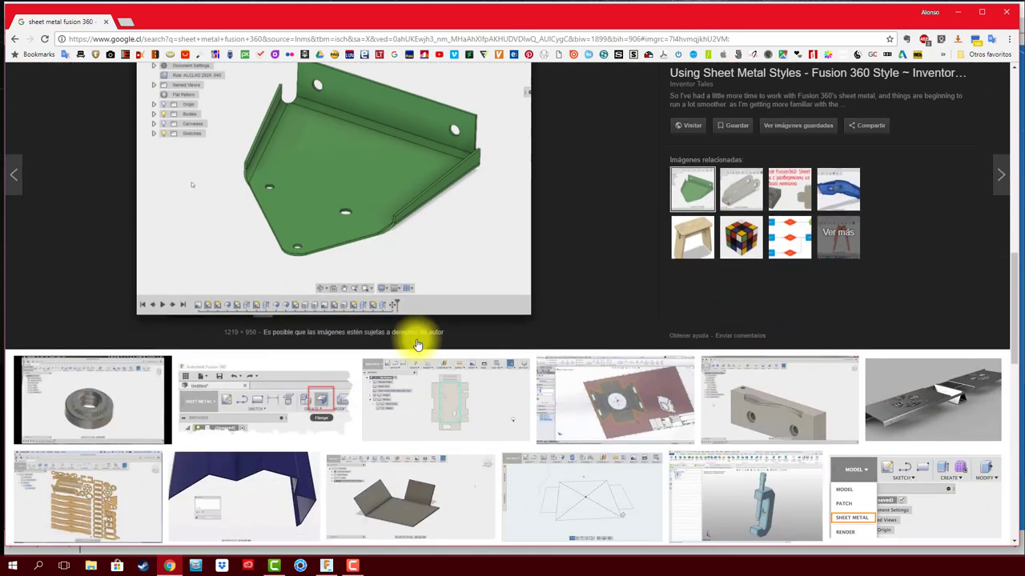
scroll(417, 345, "down", 1)
scroll(417, 345, "up", 2)
scroll(417, 345, "up", 1)
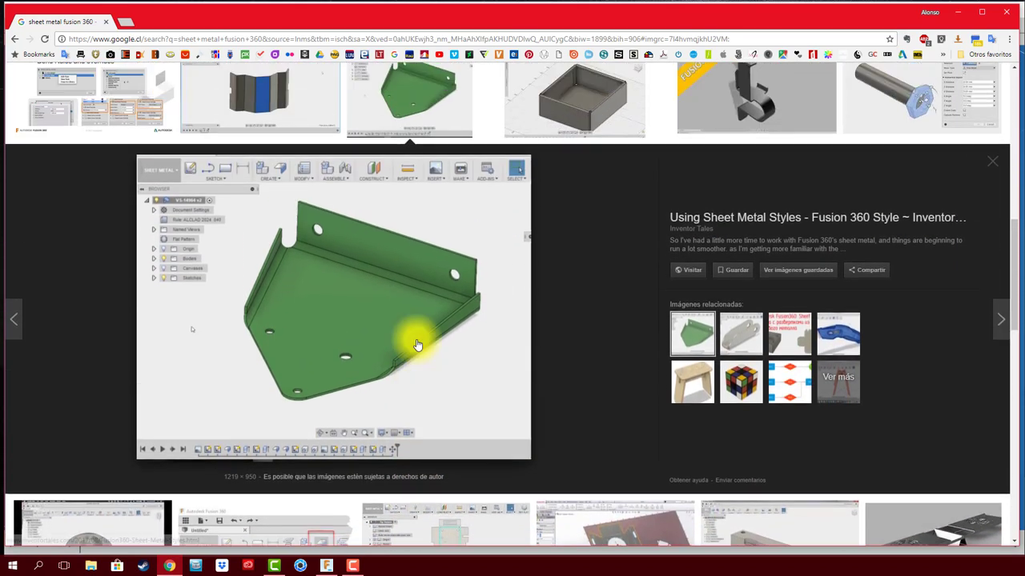
scroll(417, 345, "up", 2)
scroll(417, 345, "up", 2)
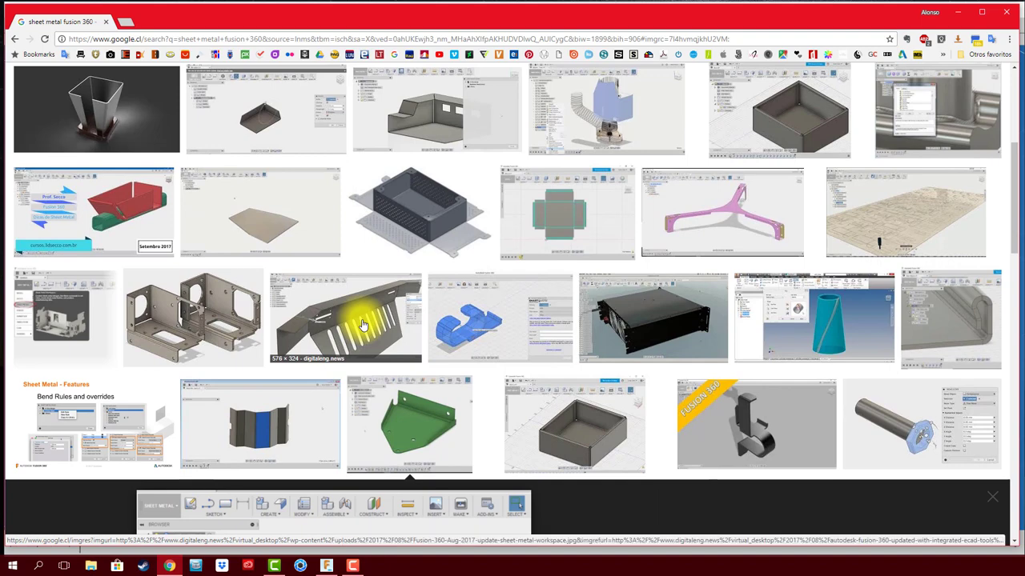
left_click(418, 201)
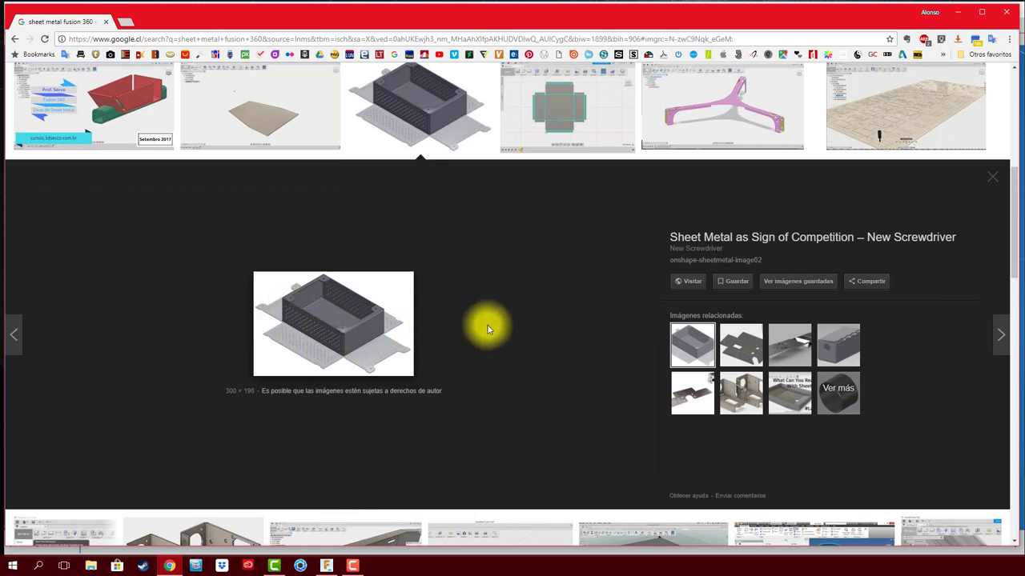
- Preview the Inventor unfold/refold image, then minimize Chrome to return to Fusion 360
scroll(488, 328, "up", 3)
scroll(147, 251, "up", 2)
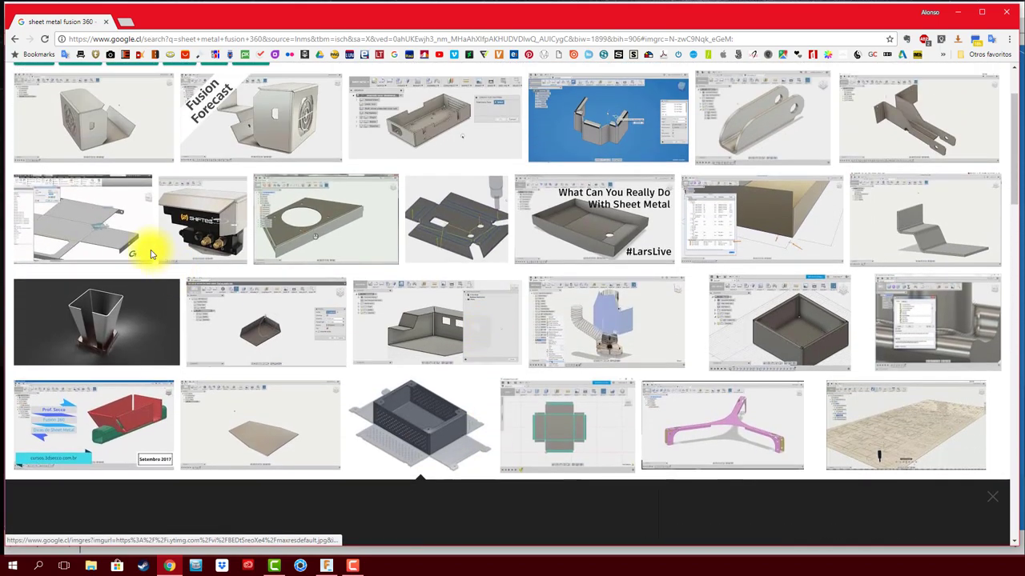
left_click(116, 229)
scroll(496, 280, "up", 1)
scroll(448, 304, "up", 1)
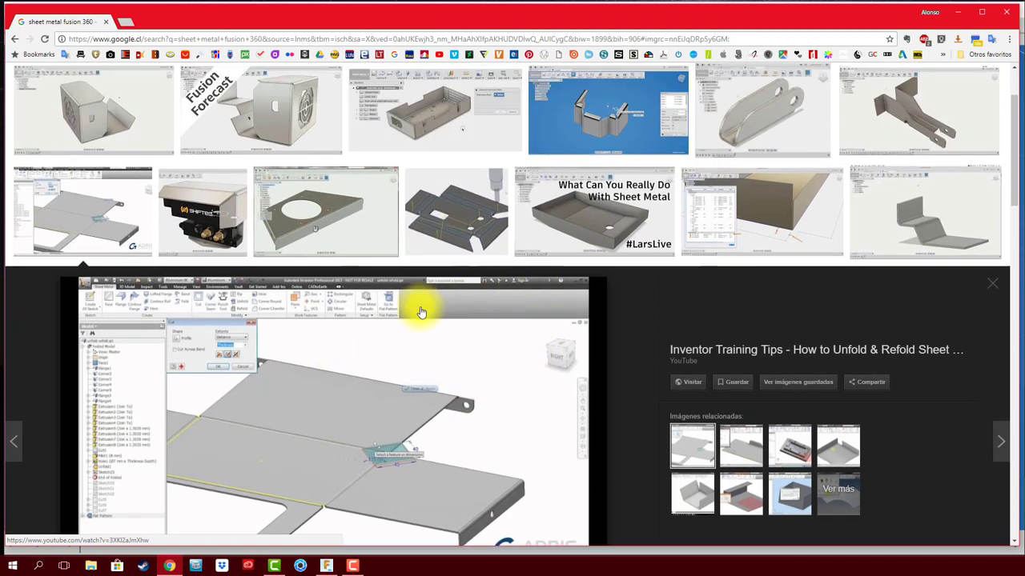
scroll(422, 312, "up", 2)
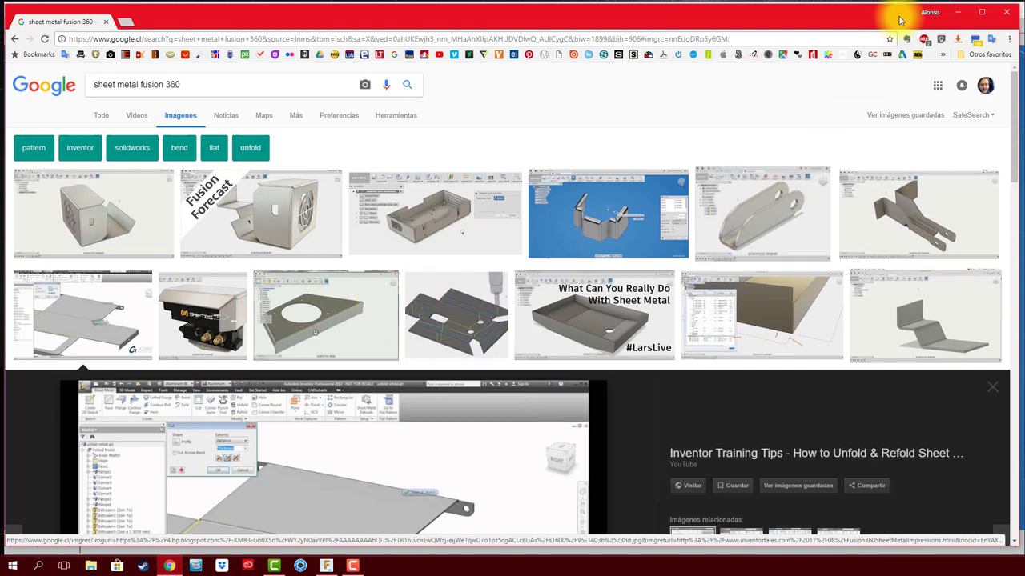
left_click(958, 12)
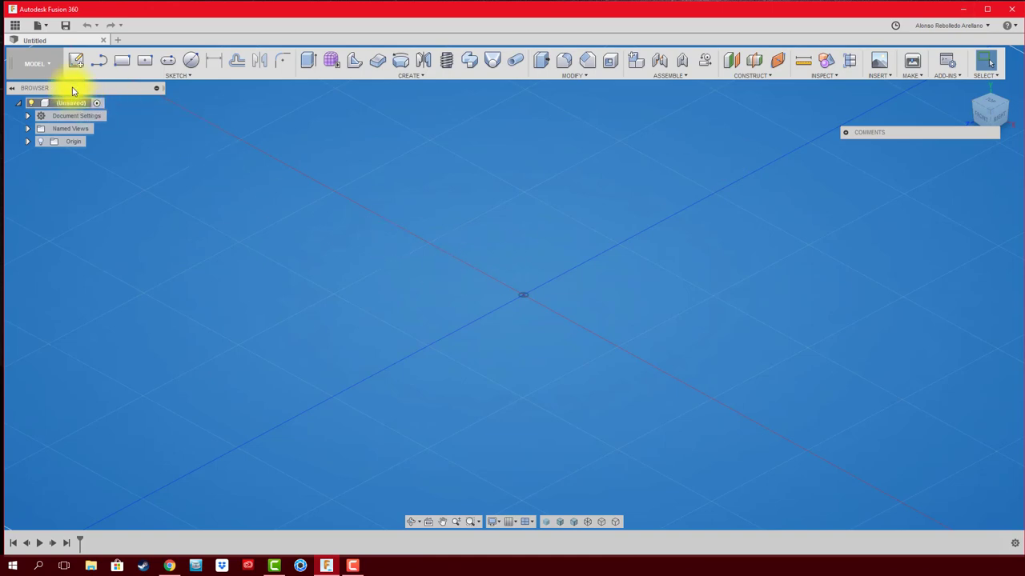
- Change the workspace from MODEL to SHEET METAL
left_click(49, 64)
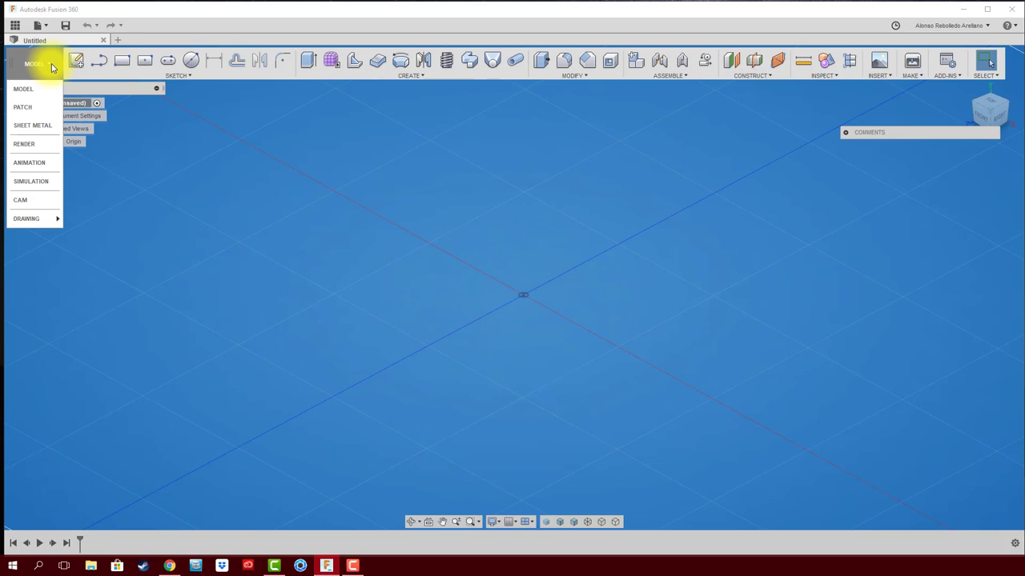
left_click(35, 128)
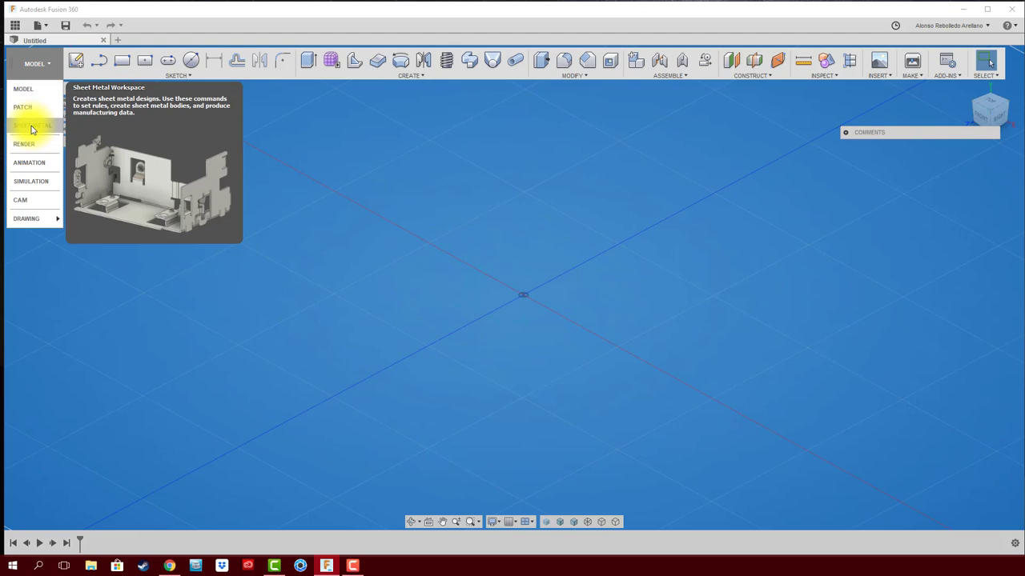
left_click(32, 130)
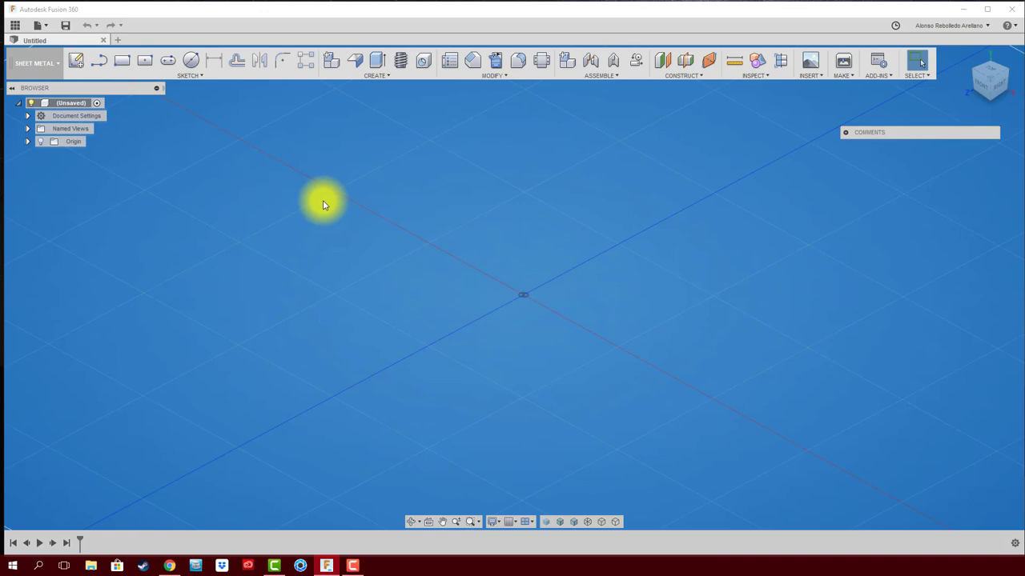
- Start a new component and replace the default name with SM90X40
left_click(336, 66)
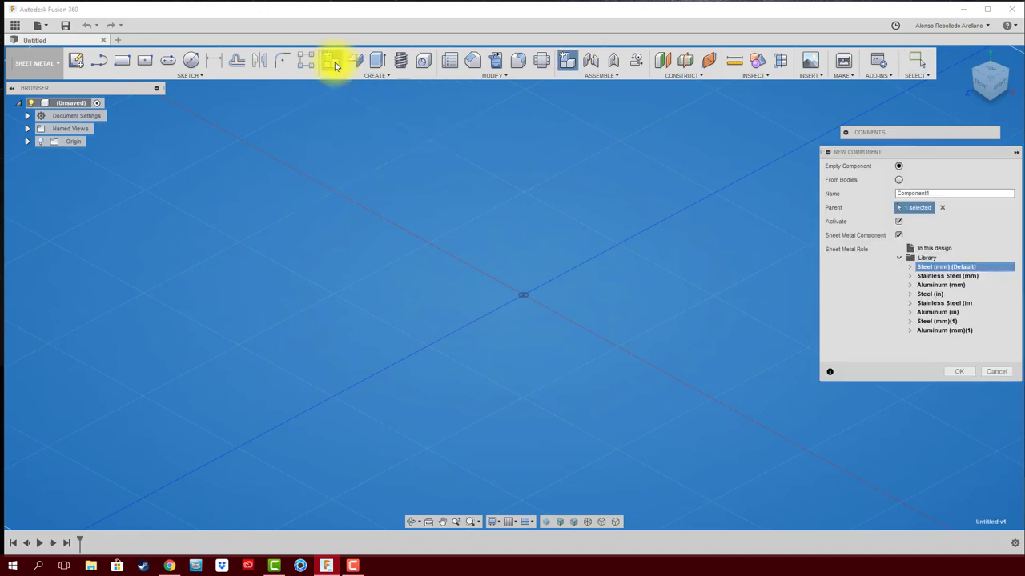
left_click_drag(931, 152, 494, 117)
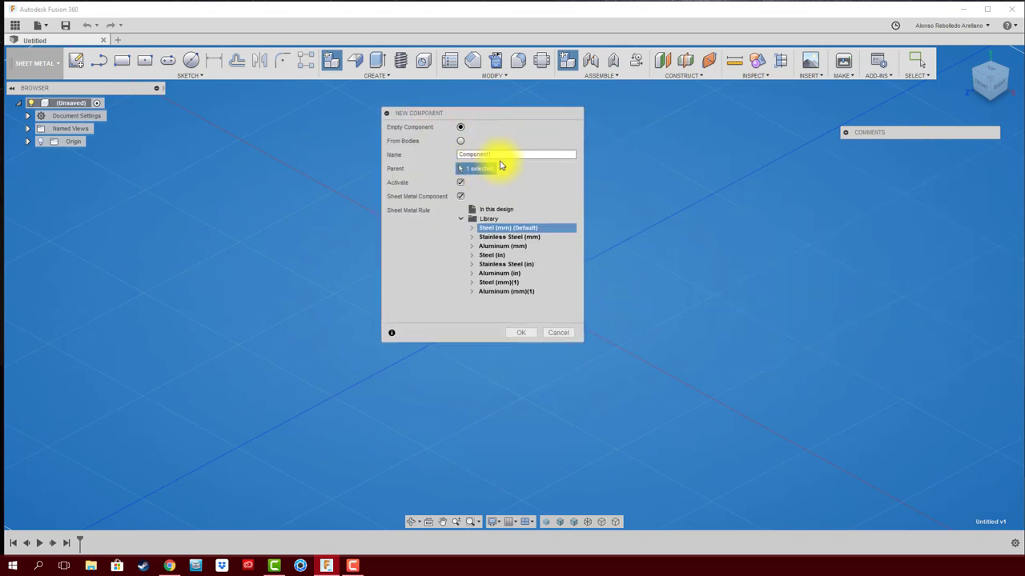
left_click(501, 153)
left_click_drag(504, 152, 427, 153)
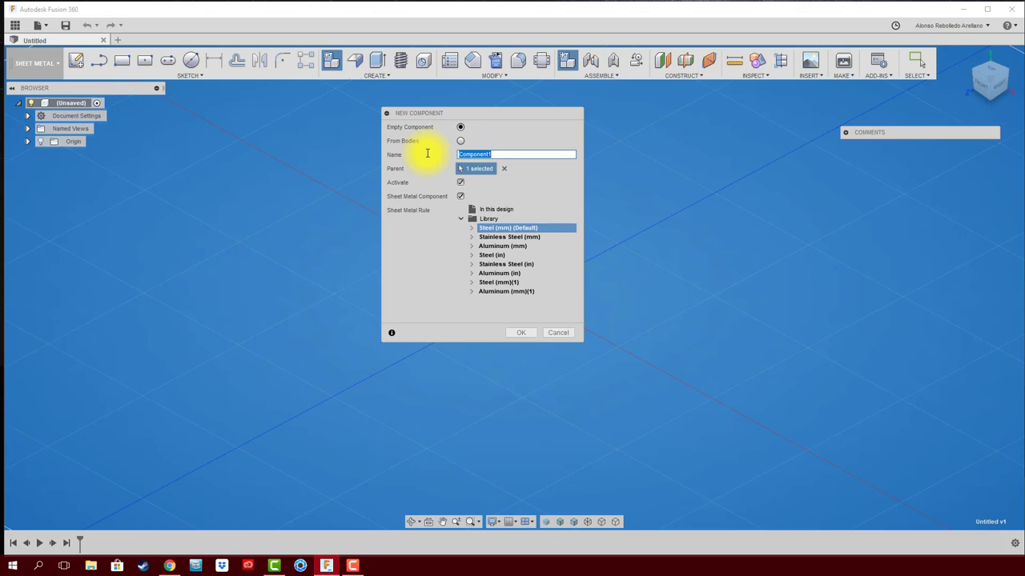
type("SM")
type("90X")
type("40")
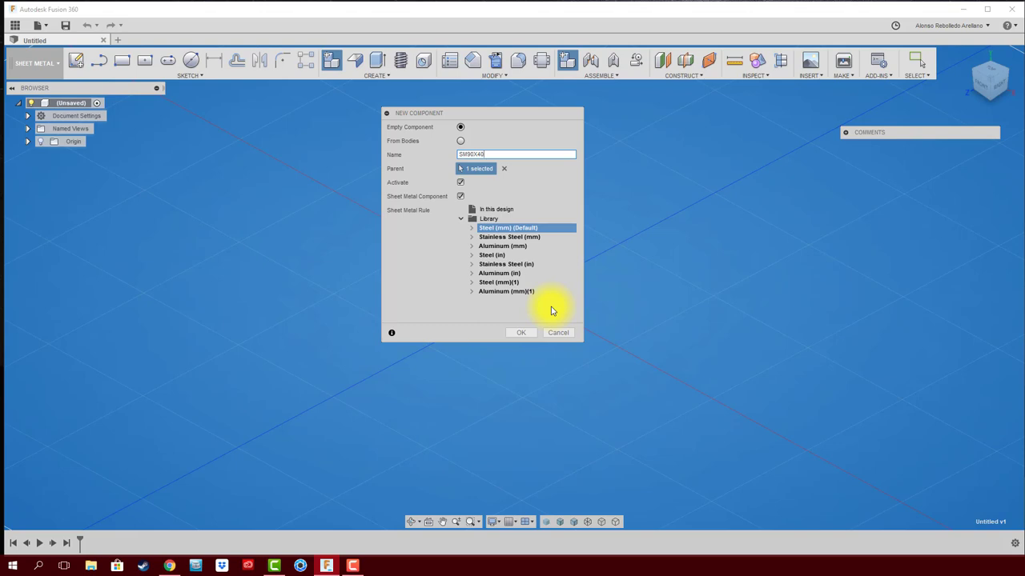
- Keep the Steel (mm) (Default) library rule and create the sheet metal component
left_click(529, 233)
left_click(463, 219)
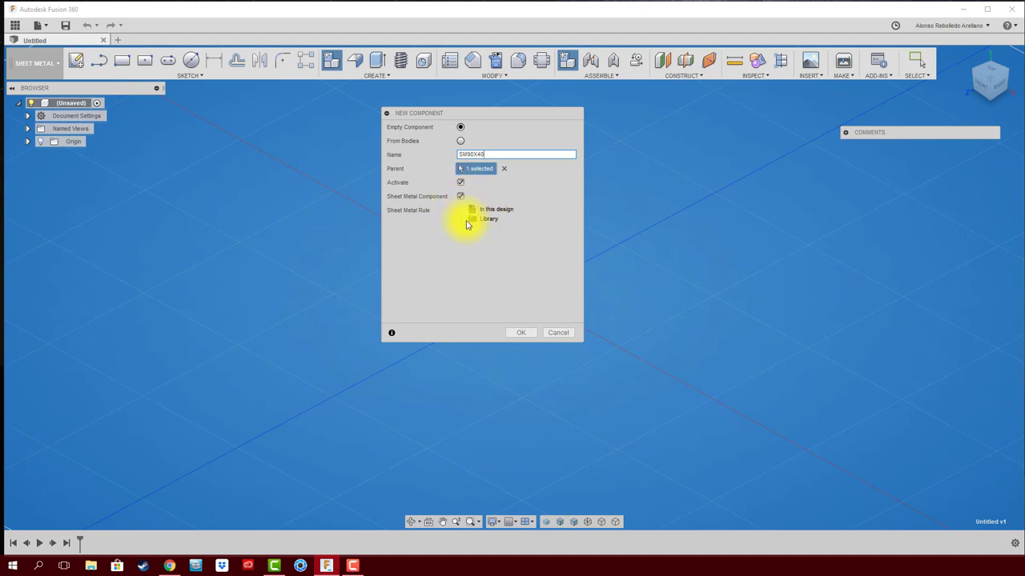
left_click(462, 219)
left_click(506, 293)
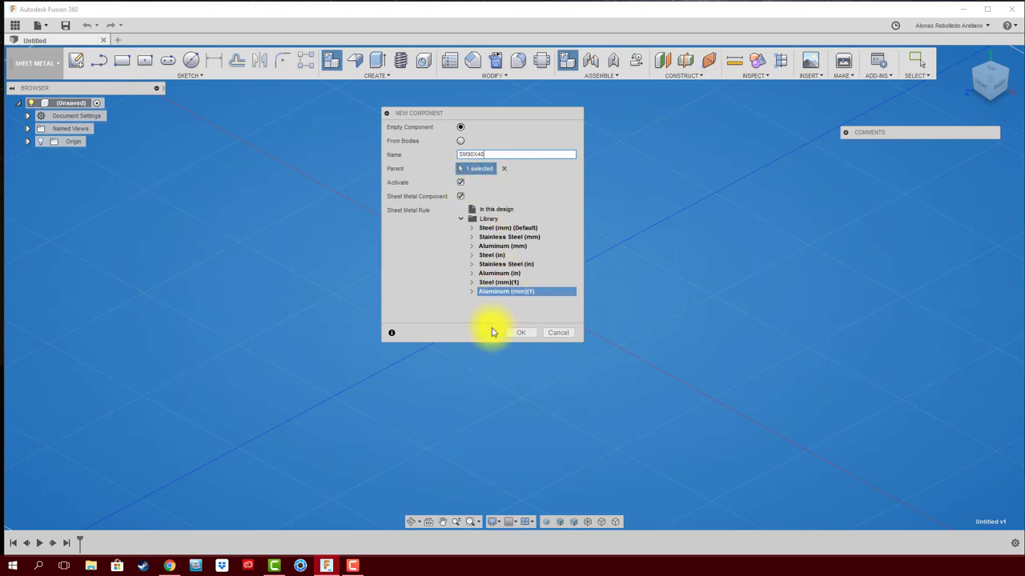
left_click(516, 229)
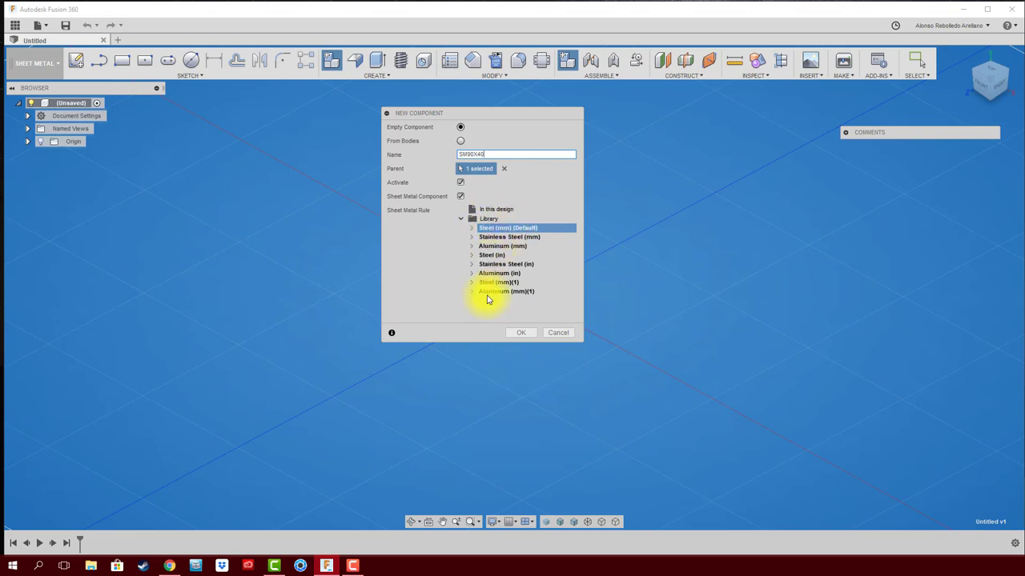
left_click(525, 335)
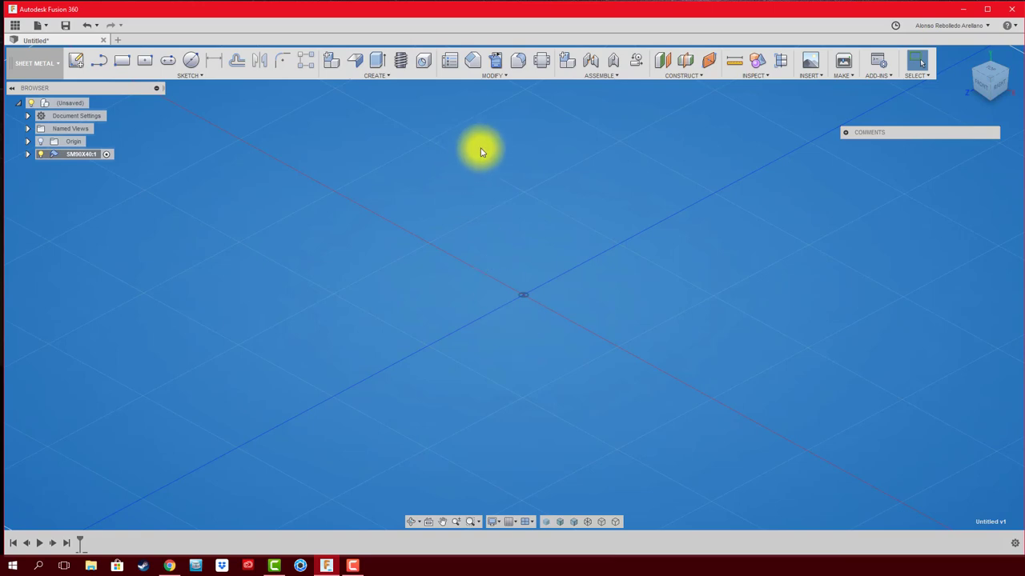
- Open Sheet Metal Rules and start a new rule from the design's Steel (mm) rule
left_click(451, 65)
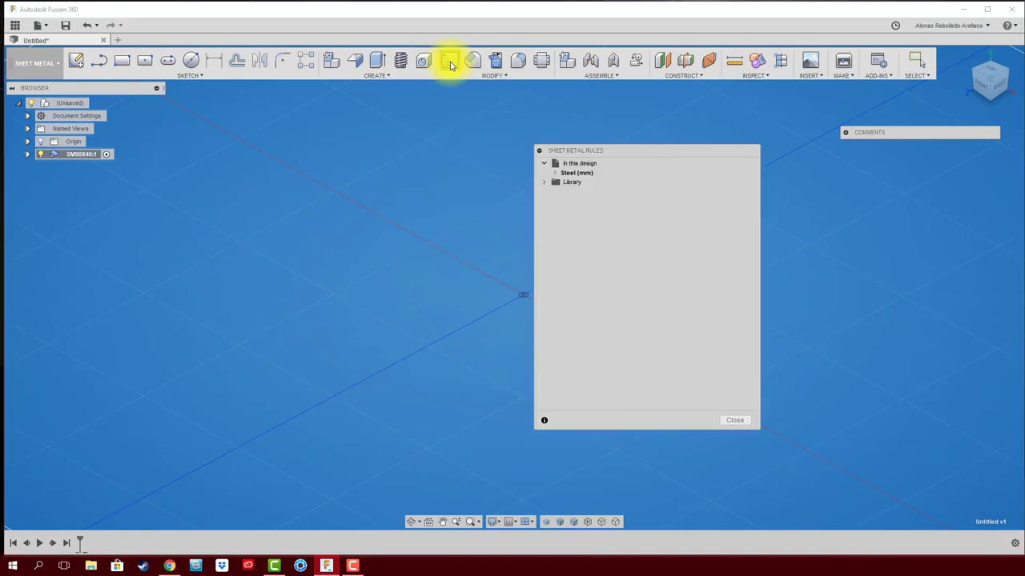
mouse_move(592, 173)
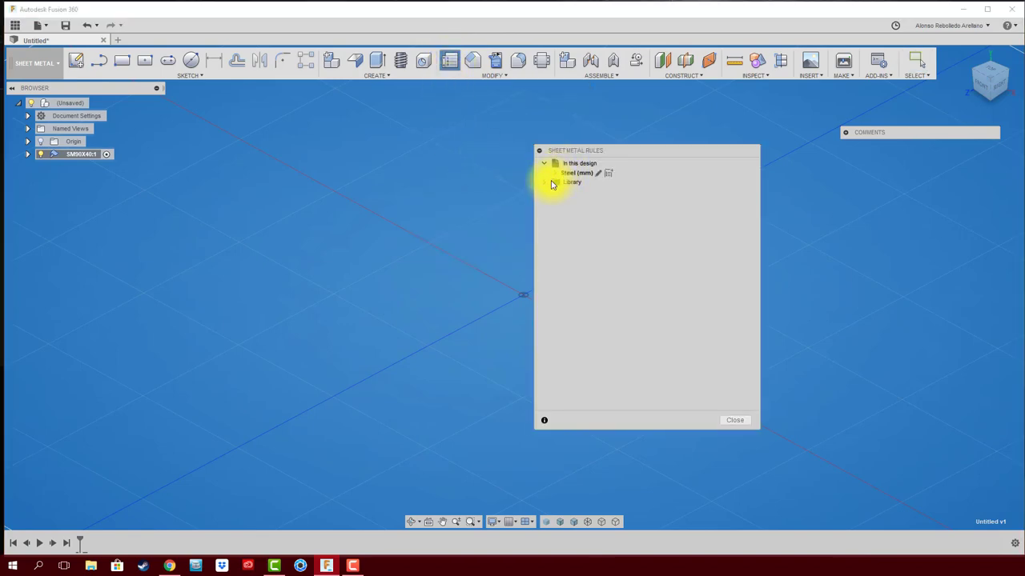
left_click(548, 185)
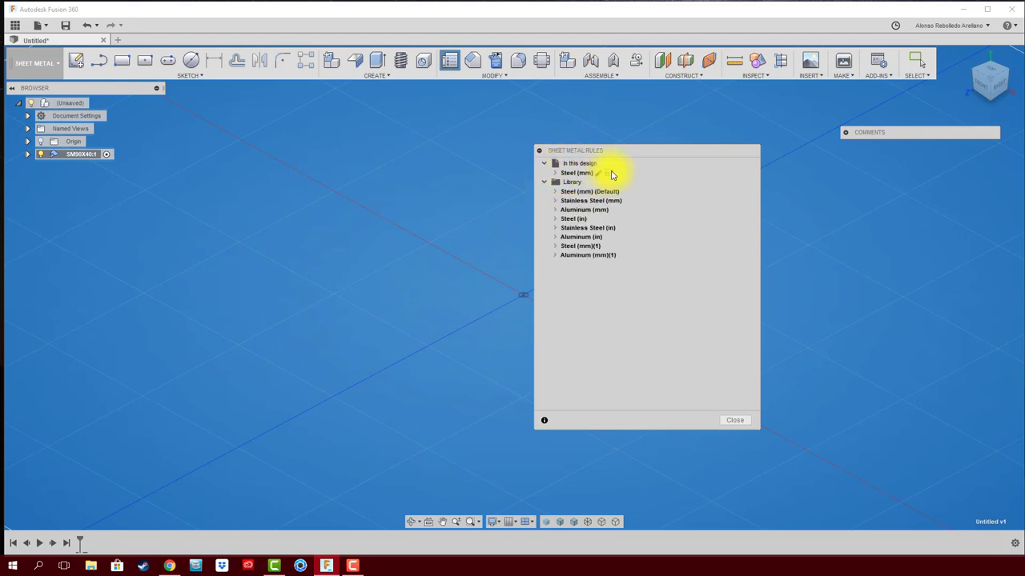
left_click(608, 173)
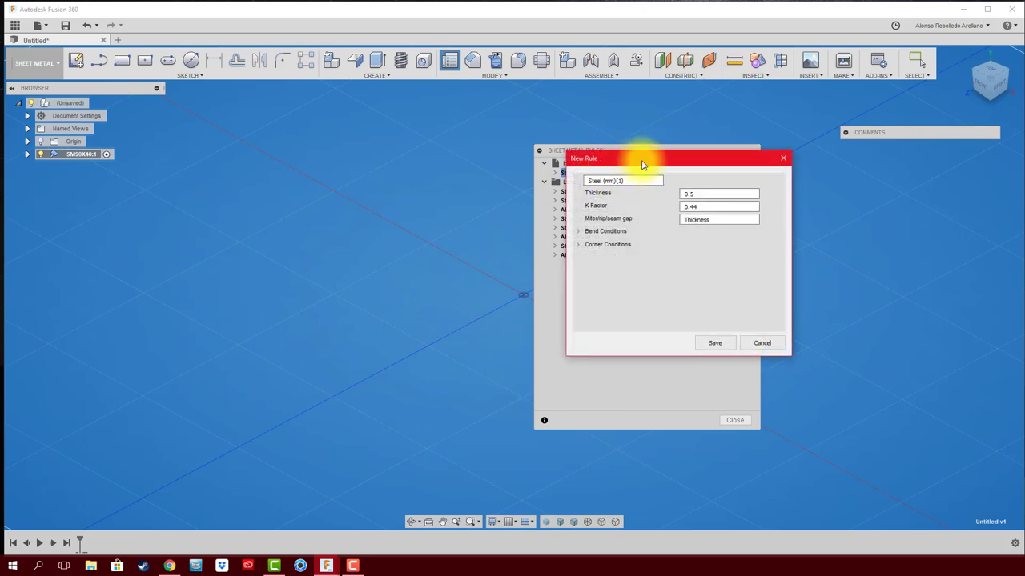
- Save the new rule as Steel (mm)(1)ARA with 0.5 mm thickness and 0.44 K factor
left_click_drag(641, 160, 325, 175)
type("ARA")
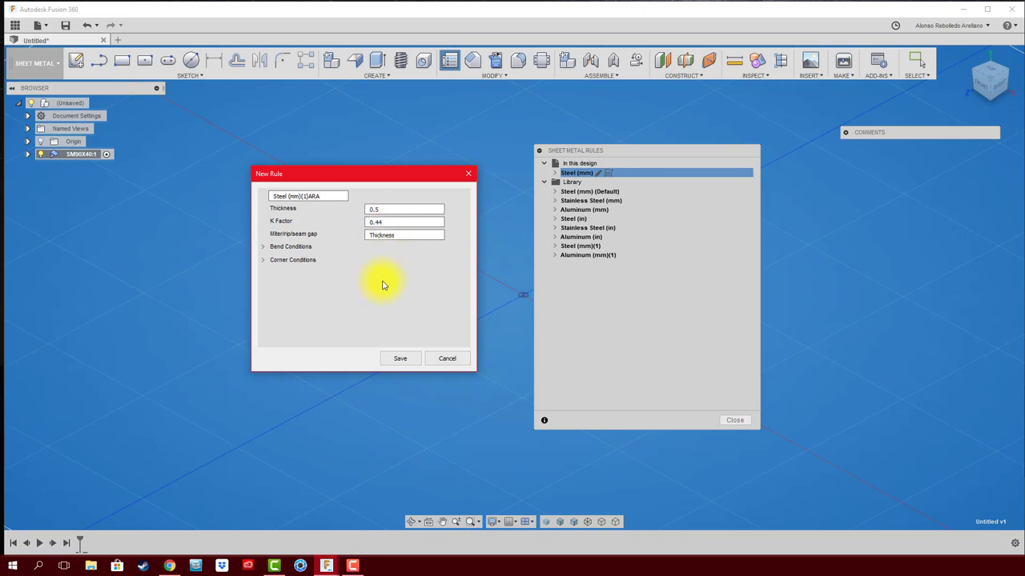
left_click(397, 359)
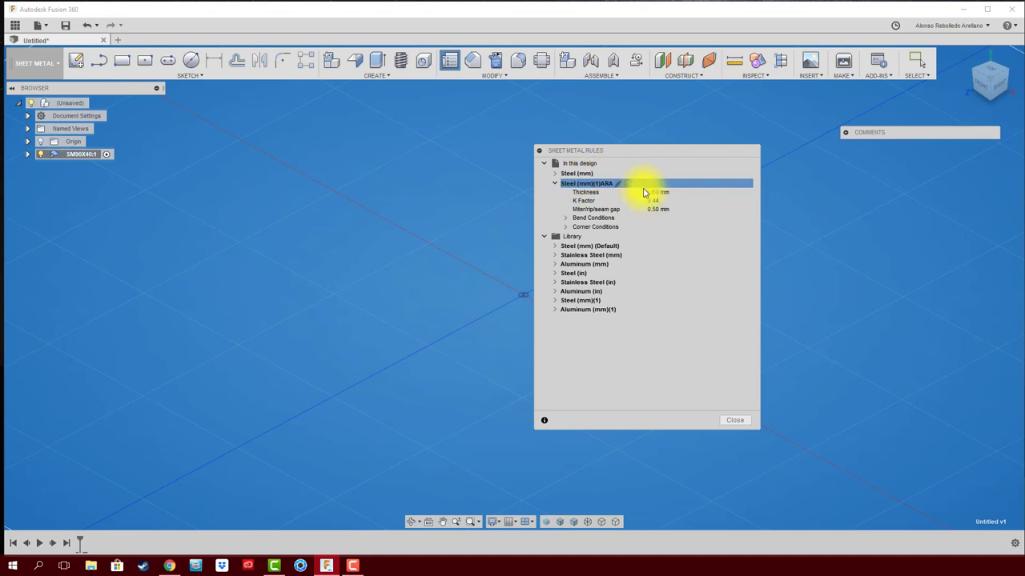
- Close the Sheet Metal Rules dialog after reviewing the new Steel (mm)(1)ARA rule
left_click(738, 422)
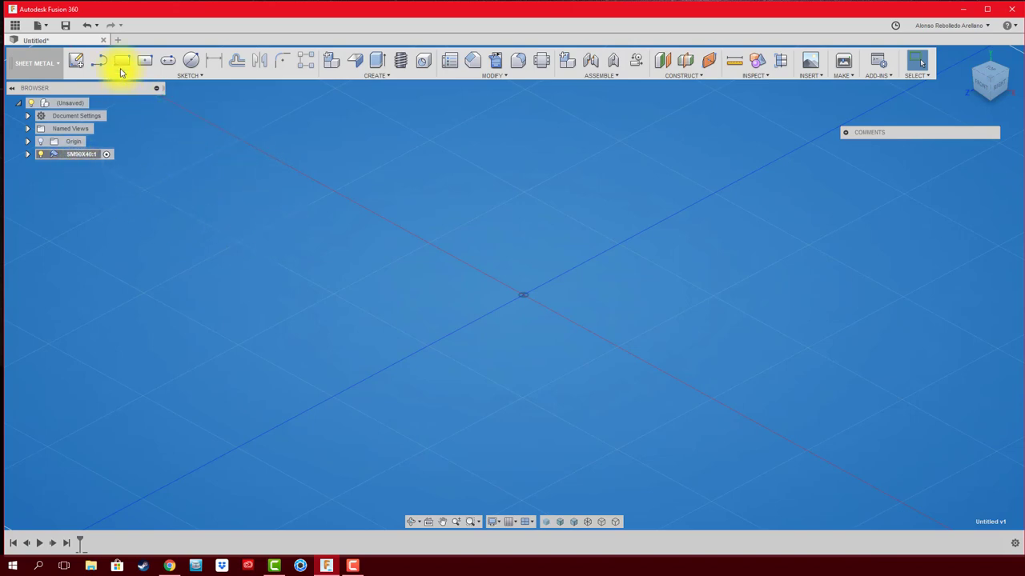
- Draw a center rectangle on the ground plane, centred on the origin
left_click(144, 60)
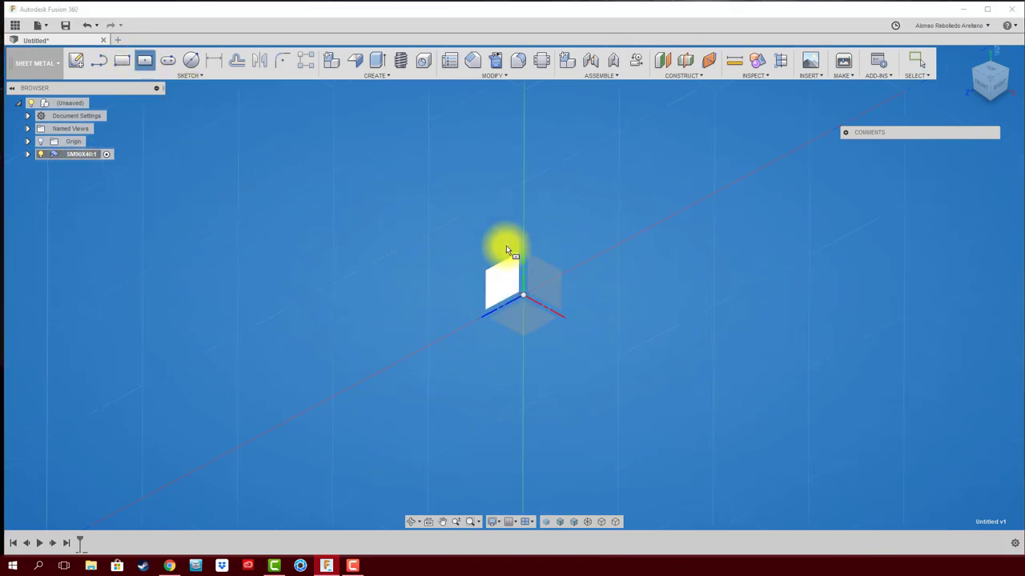
left_click(522, 315)
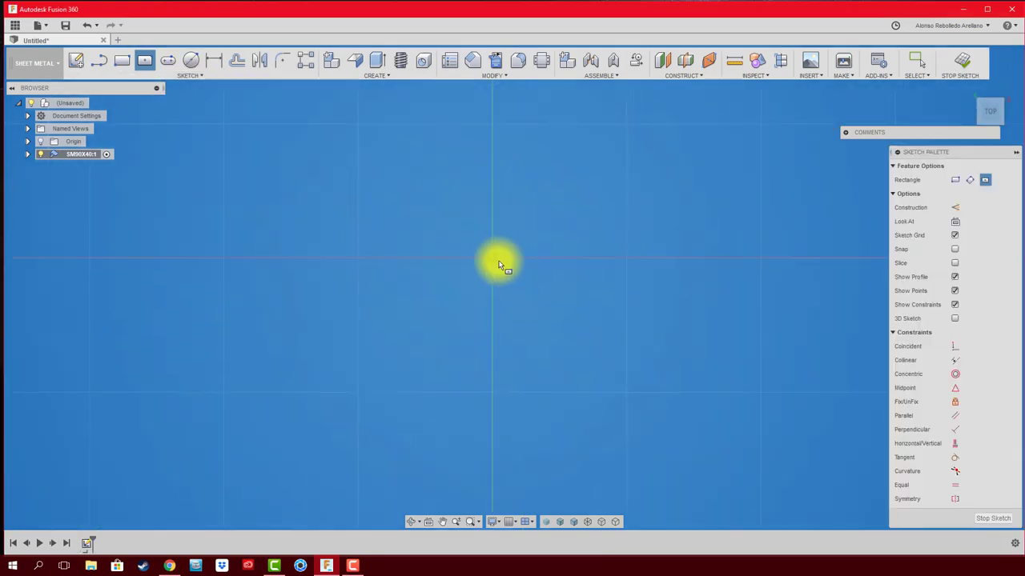
left_click(492, 258)
left_click(619, 398)
scroll(682, 324, "down", 2)
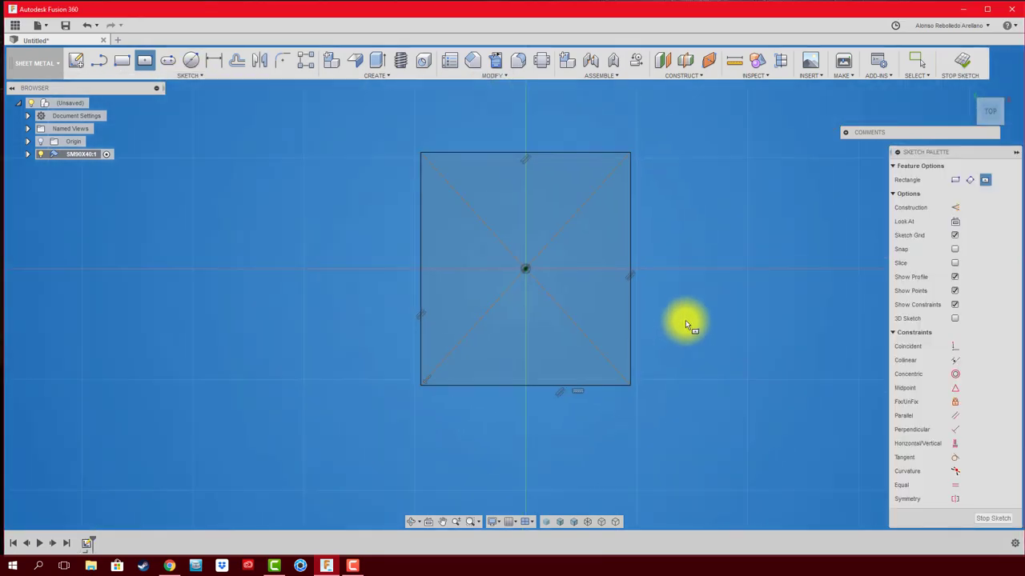
middle_click_drag(685, 320, 670, 347)
- Dimension the rectangle 90 mm tall and d3/2 (45 mm) wide, then finish the sketch
key("d")
left_click(613, 352)
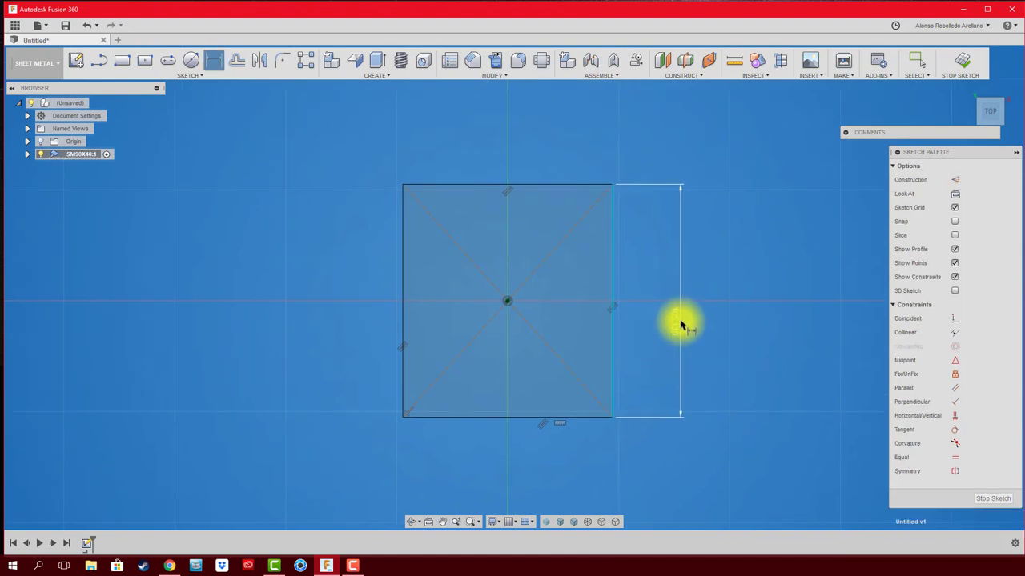
left_click(680, 324)
key("BackSpace")
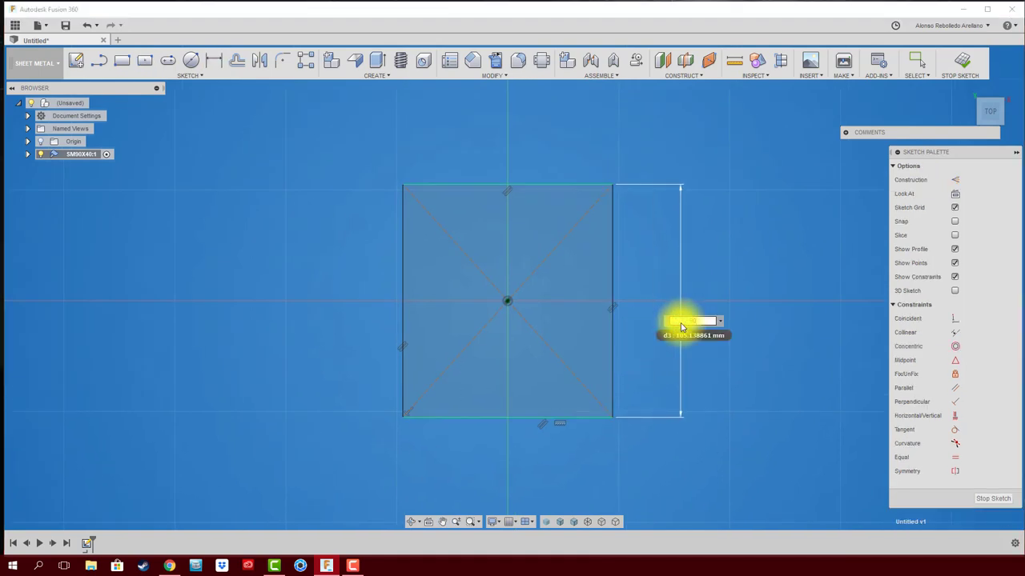
type("90")
key("Return")
left_click(561, 206)
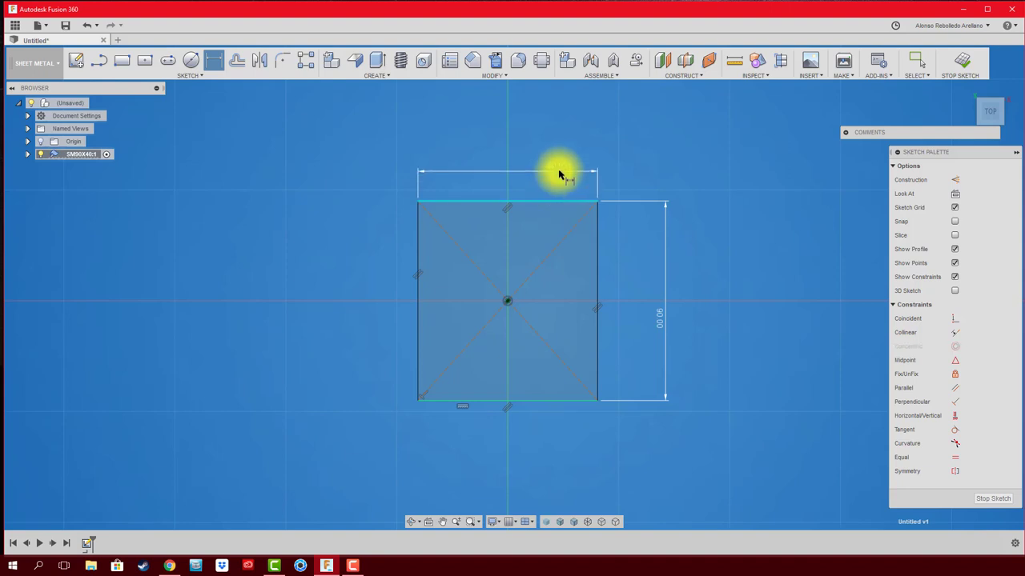
left_click(533, 166)
type("d3")
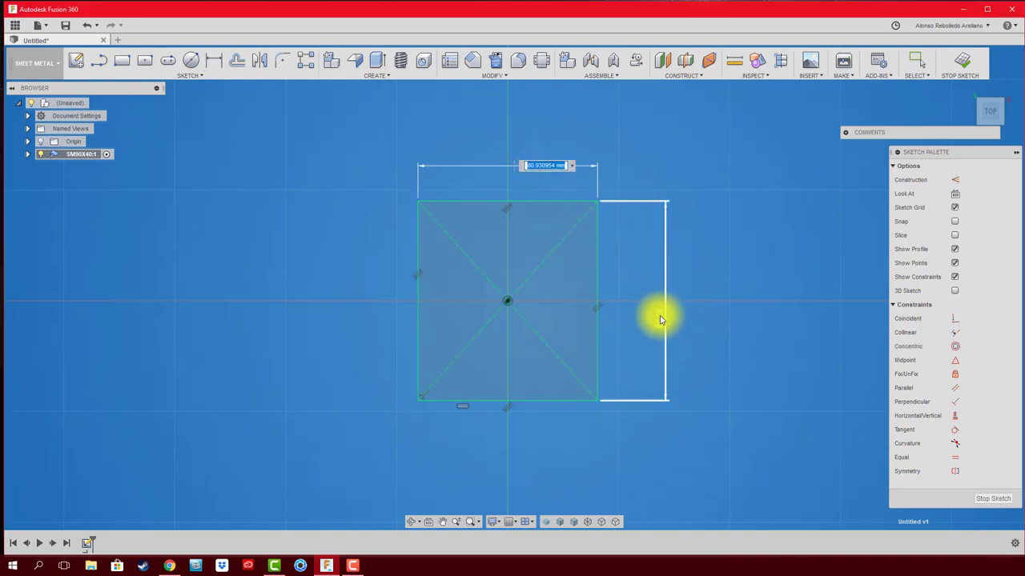
type("/2")
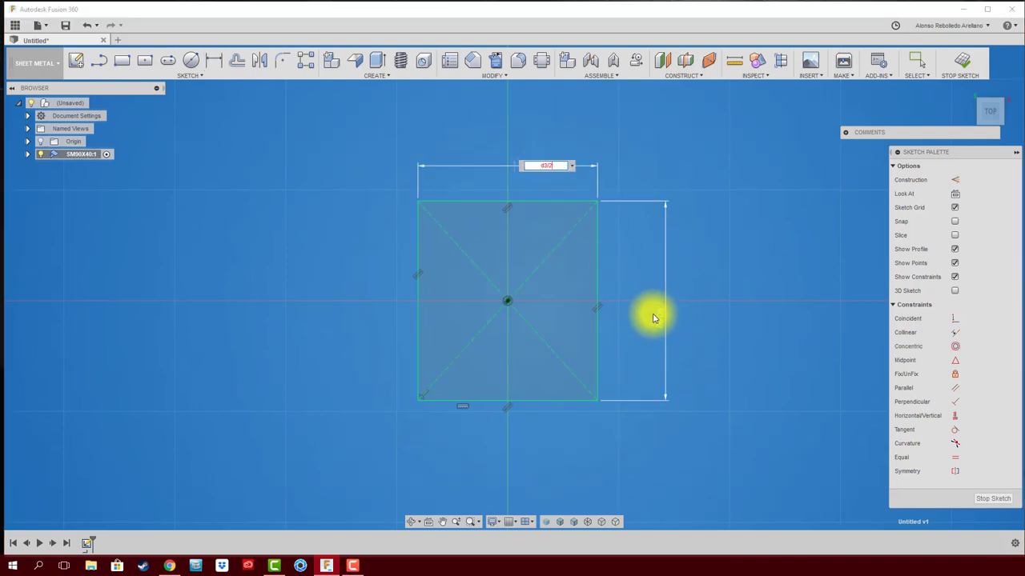
key("Return")
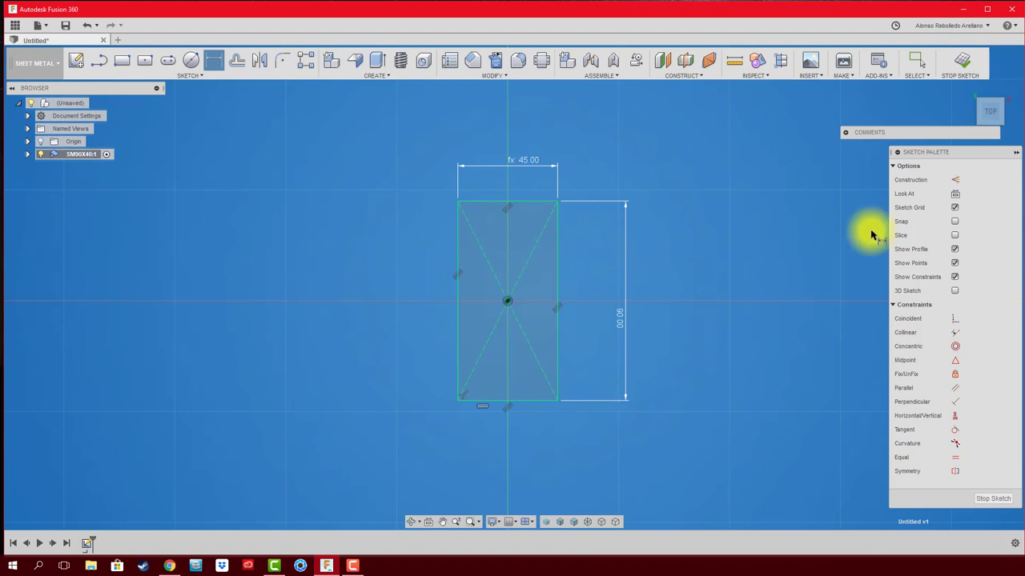
left_click(964, 64)
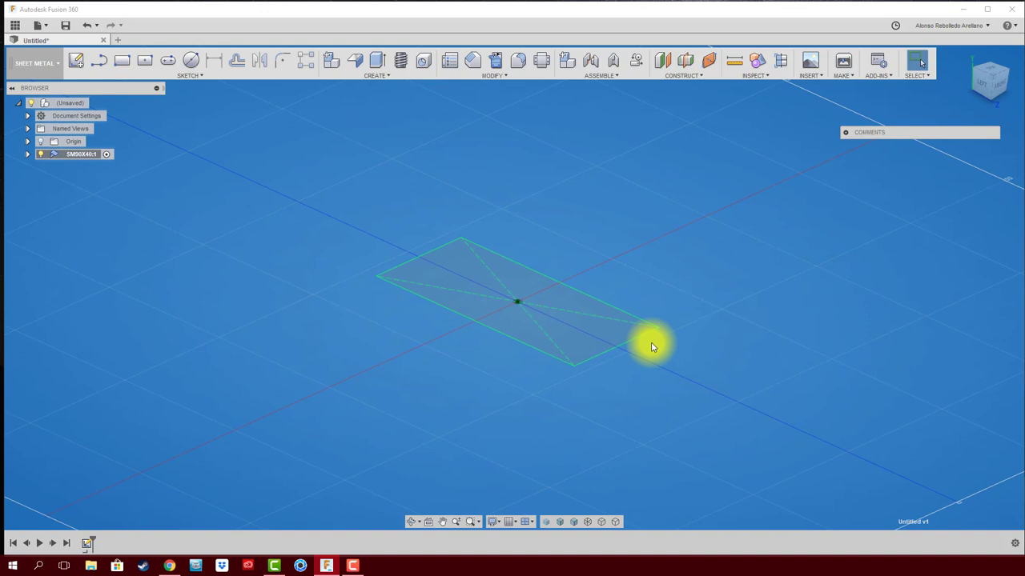
- Try a 45 mm Join extrusion of the rectangle profile, then cancel it
left_click(377, 60)
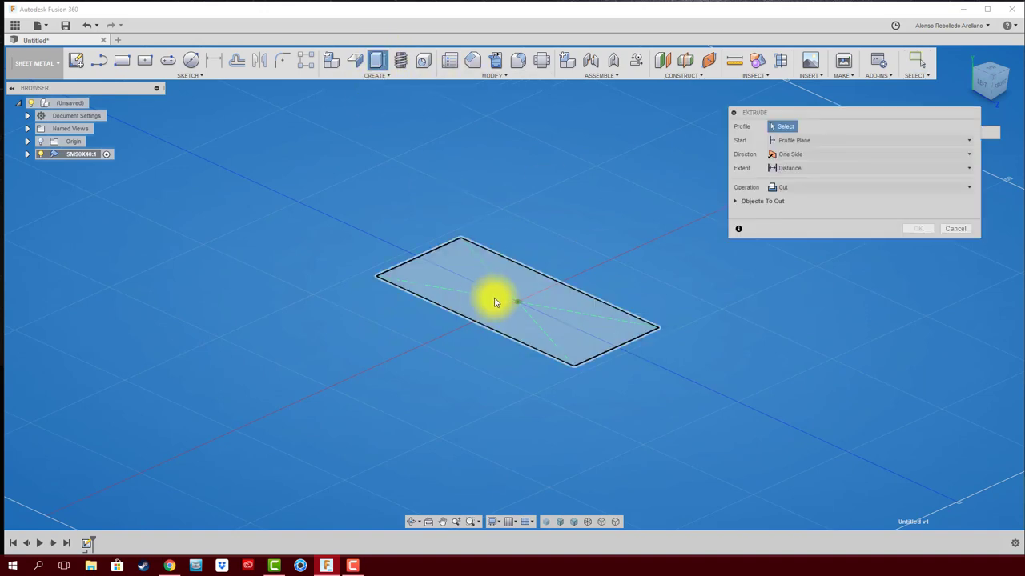
left_click(494, 302)
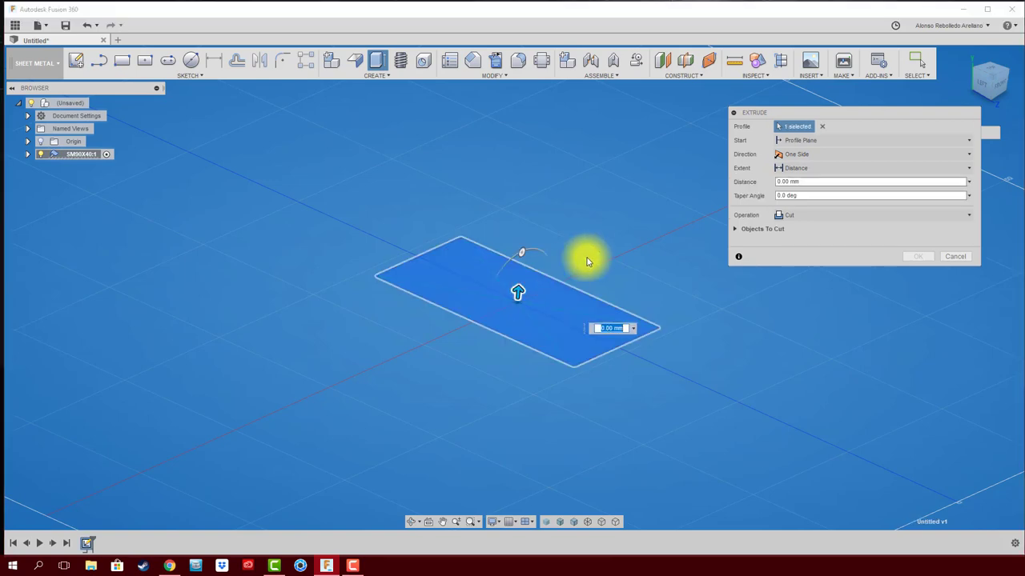
left_click(871, 216)
left_click(786, 229)
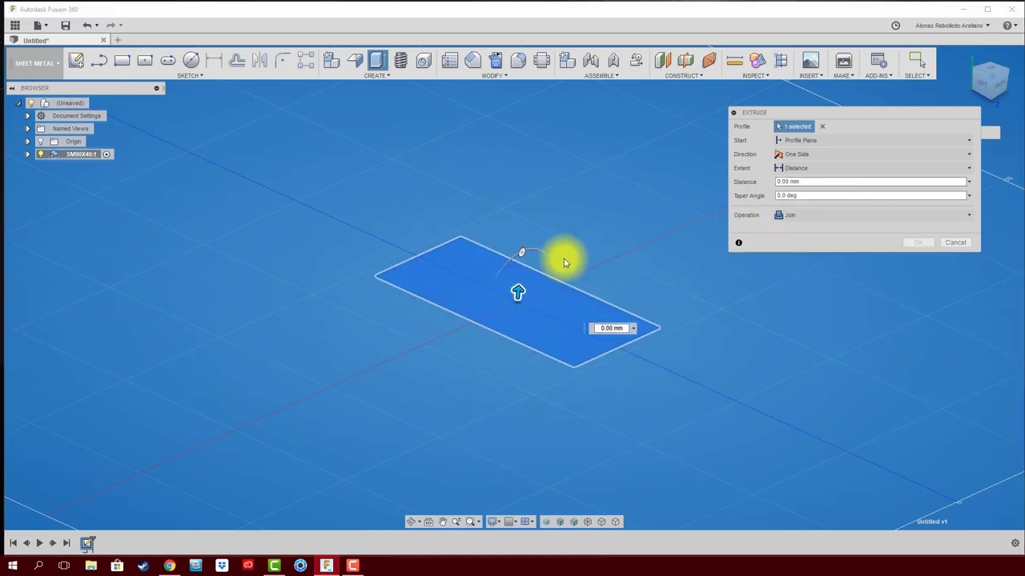
left_click_drag(516, 290, 507, 172)
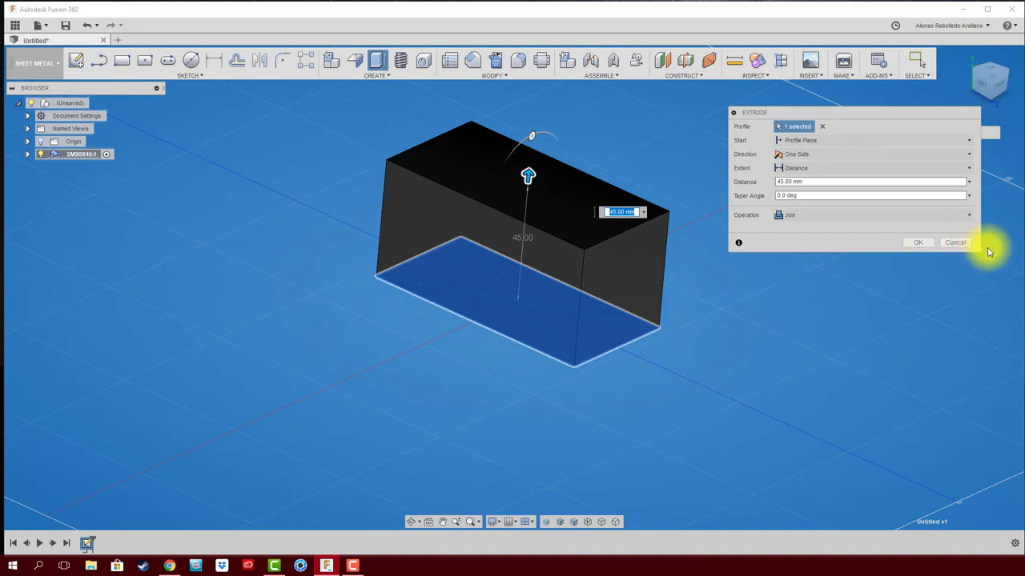
left_click(955, 242)
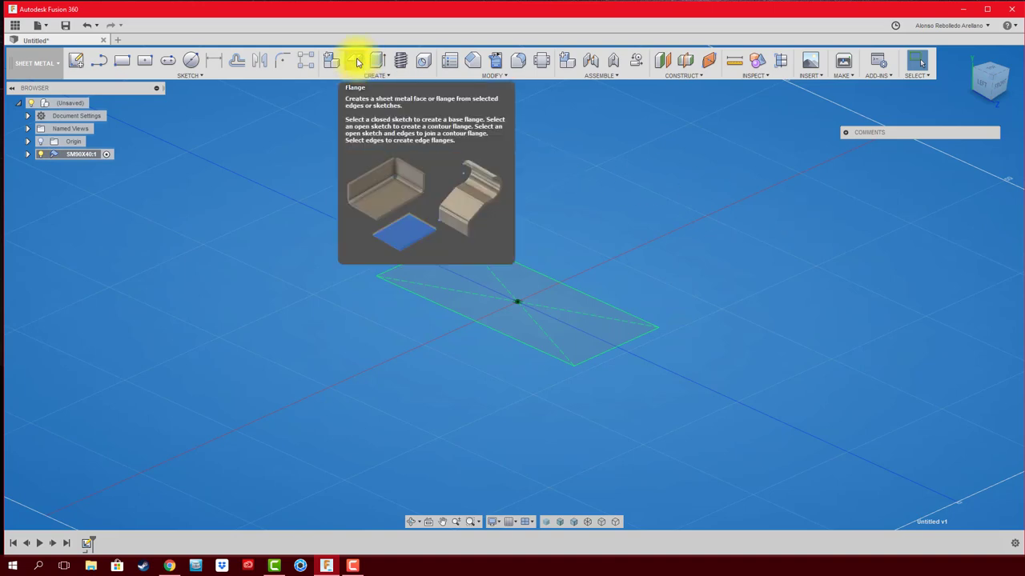
- Create a sheet-metal flange from the rectangle profile to form the flat plate, then zoom in on a corner
left_click(357, 63)
left_click(481, 286)
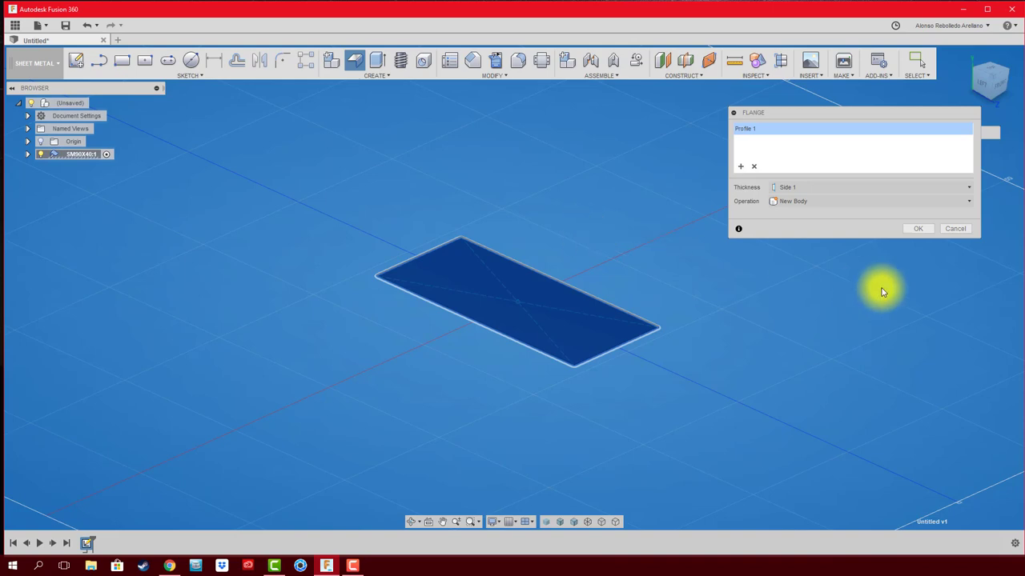
left_click(914, 230)
scroll(645, 369, "up", 3)
scroll(640, 346, "up", 3)
scroll(647, 335, "up", 3)
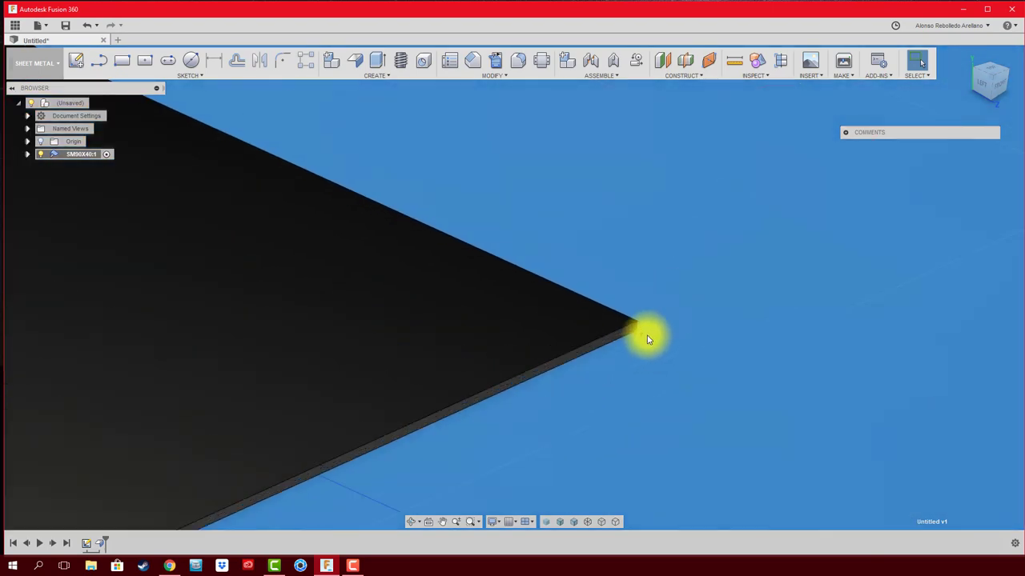
scroll(645, 334, "up", 2)
scroll(643, 329, "up", 2)
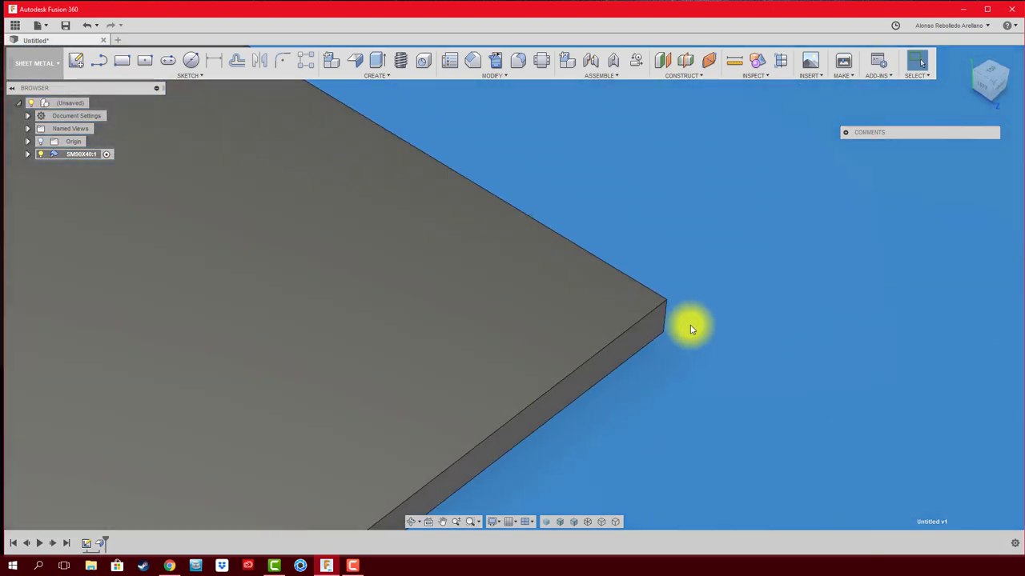
- Measure the plate's vertical corner edge to check its thickness
left_click(734, 67)
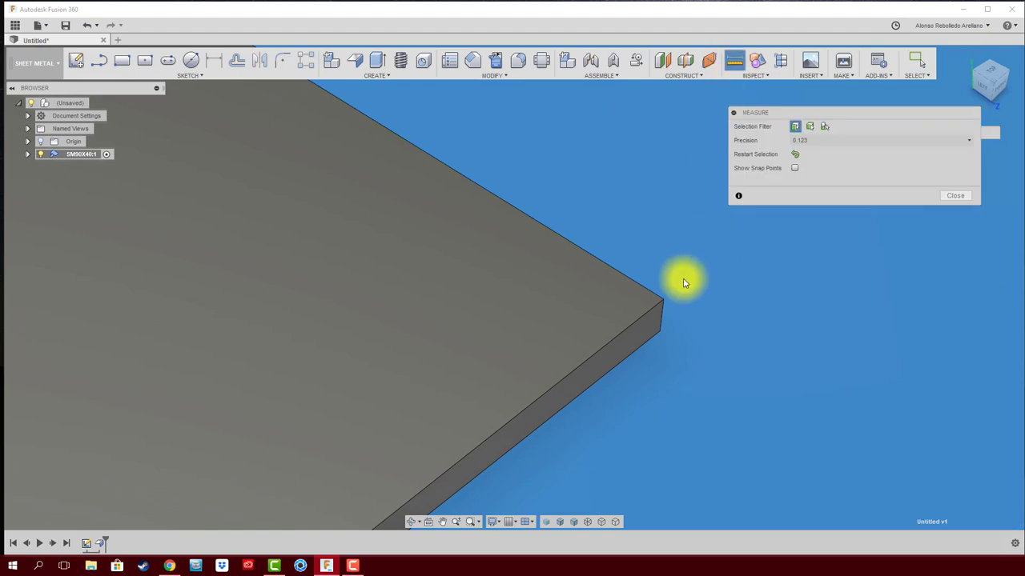
left_click(662, 318)
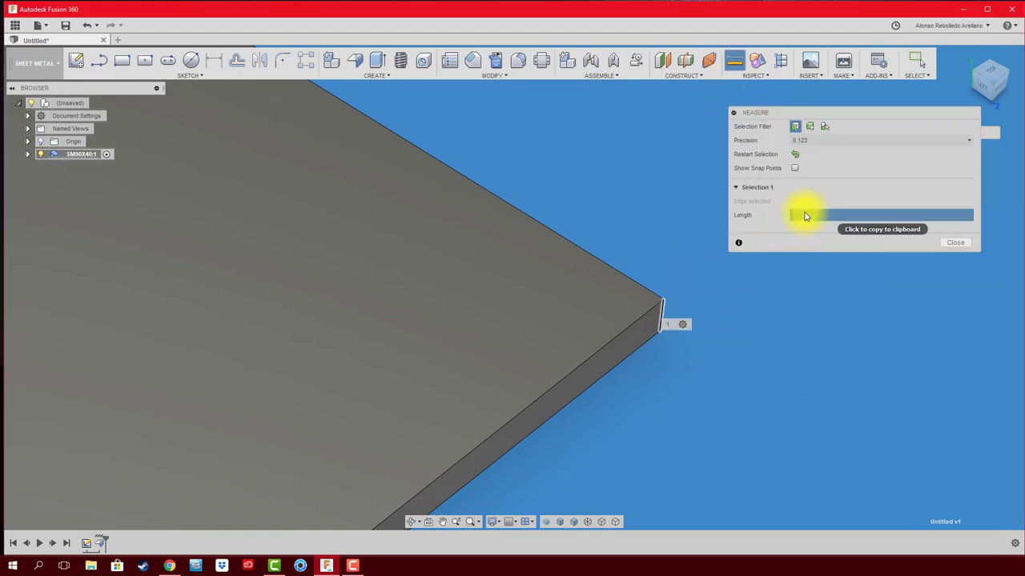
left_click(955, 242)
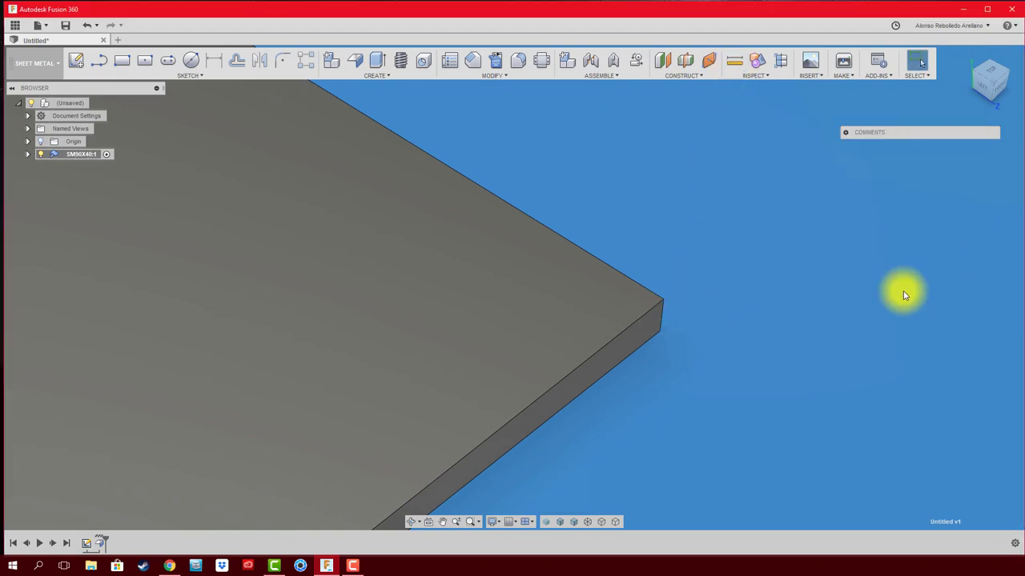
- Zoom to fit the whole plate and orbit around it
scroll(839, 334, "down", 2)
scroll(841, 336, "down", 2)
key("F6")
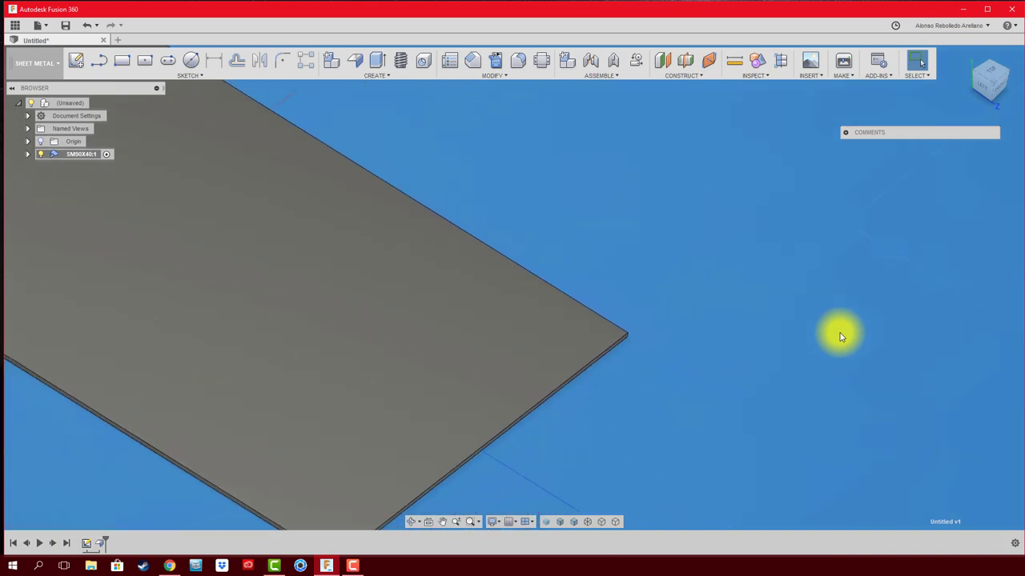
mouse_move(839, 337)
middle_mouse_down("shift")
mouse_move(710, 174)
mouse_move(492, 98)
middle_mouse_up("shift")
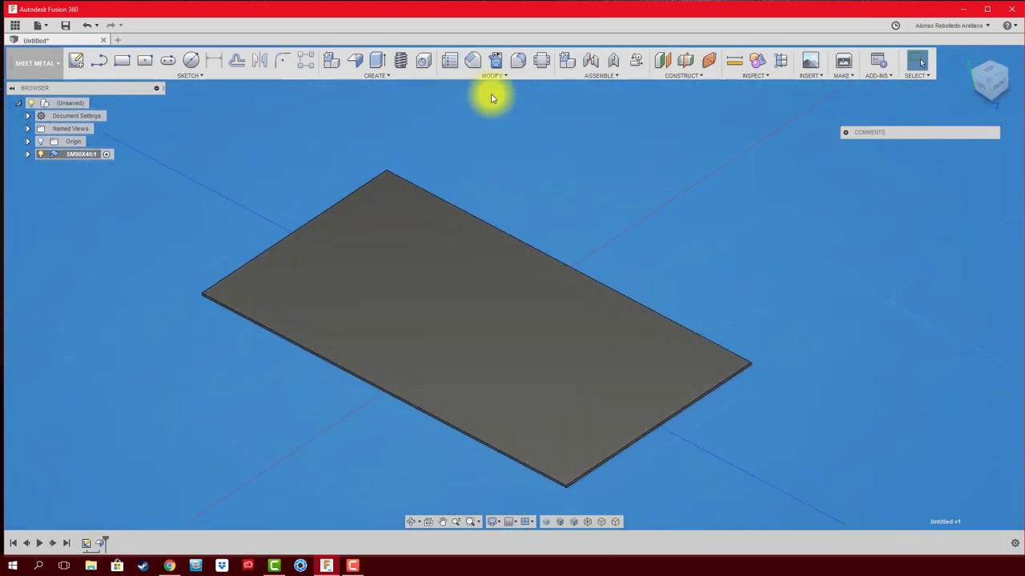
- Review the sheet metal rules list, then close it
left_click(450, 61)
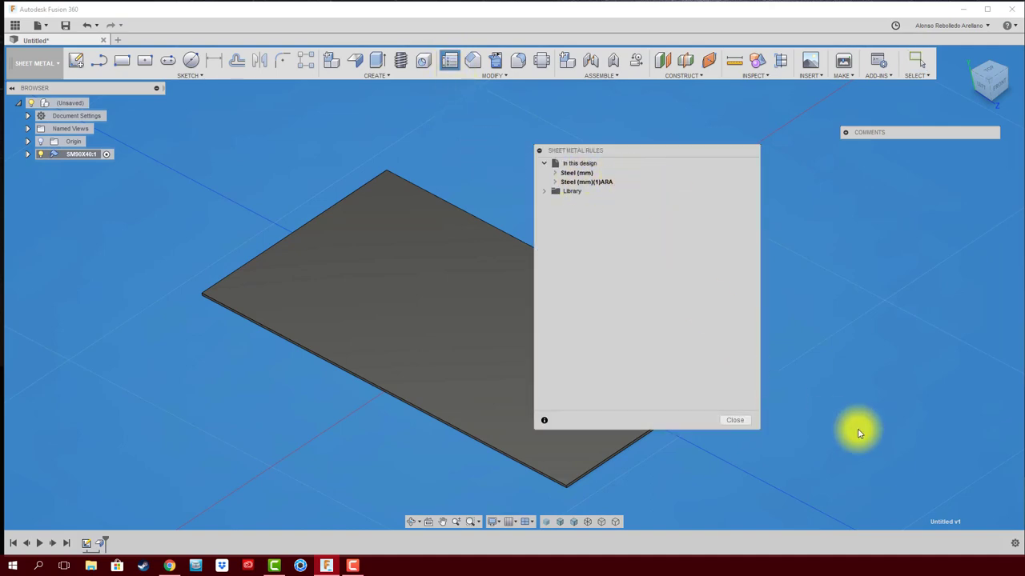
left_click(748, 420)
middle_click_drag(798, 327, 789, 305)
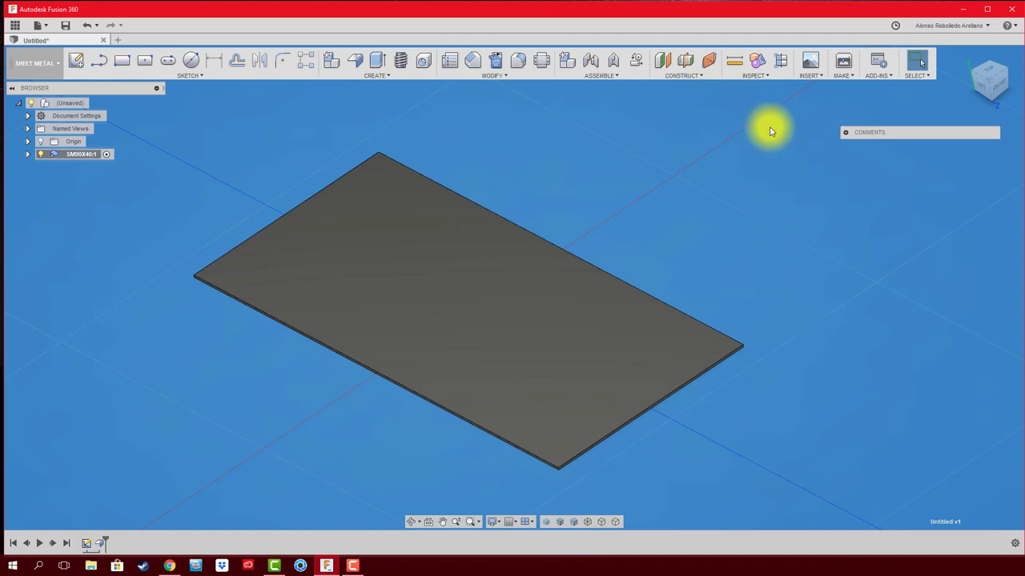
- Toggle Display Component Colors on and off, then open the Appearance library
left_click(756, 62)
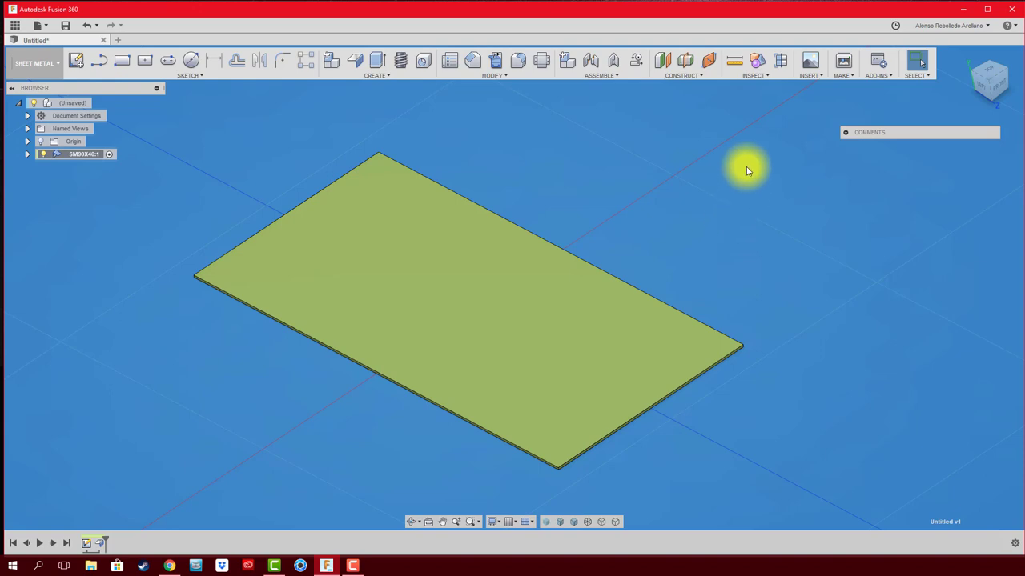
left_click(758, 63)
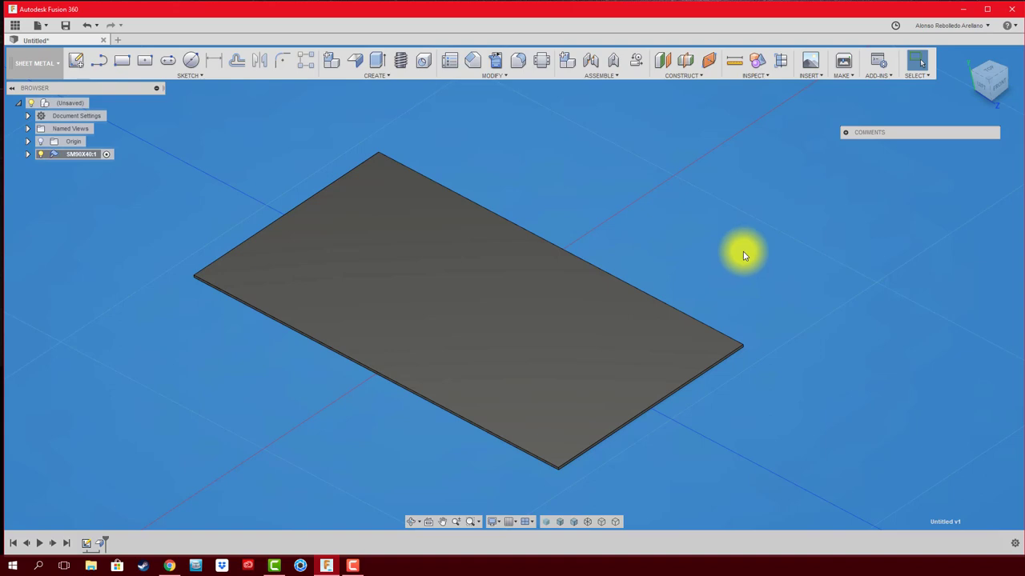
key("a")
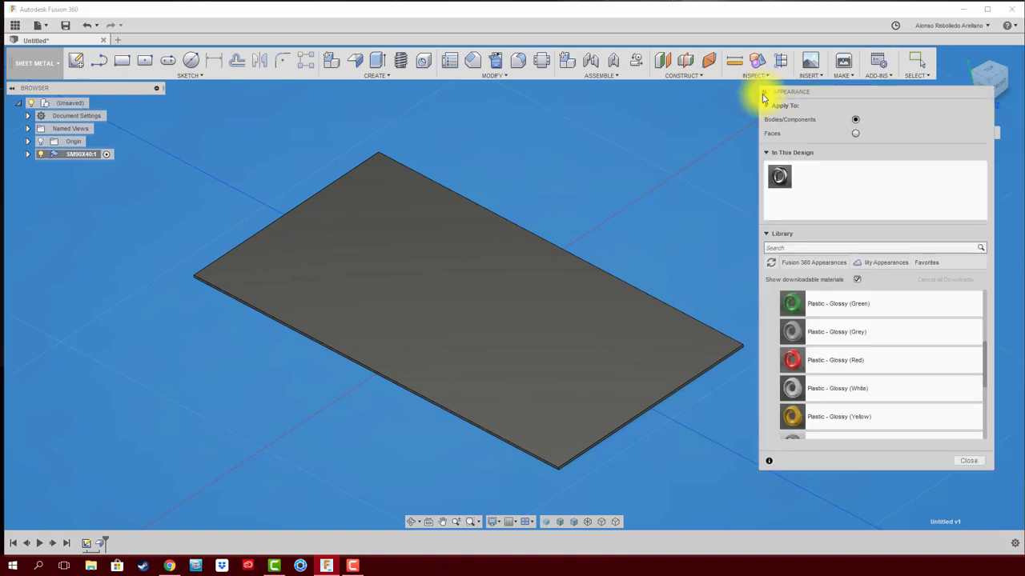
- Apply Plastic - Matte (Yellow) from Plastic > Opaque to the plate and collapse the Appearance panel
scroll(809, 320, "up", 5)
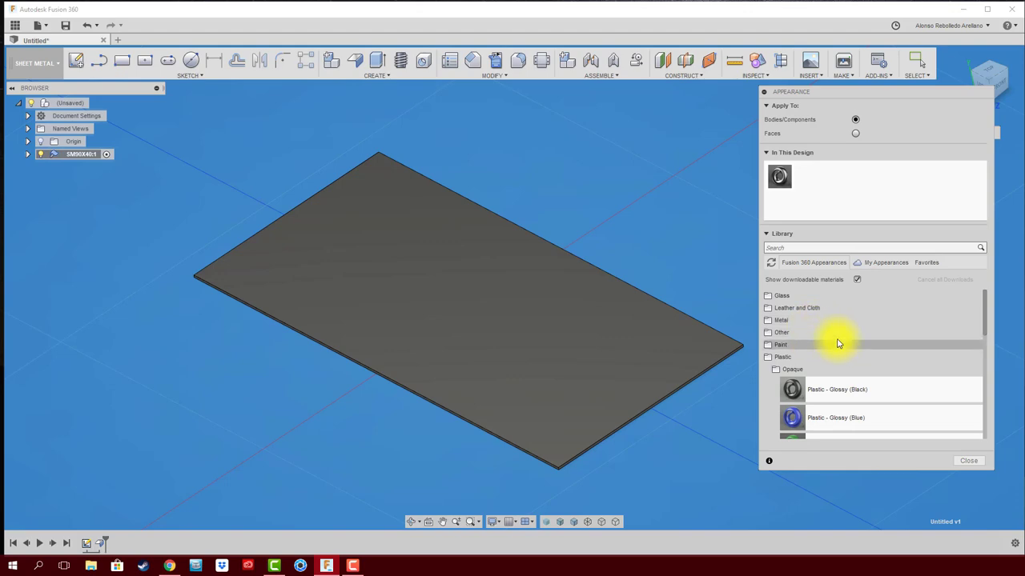
scroll(832, 336, "down", 5)
scroll(823, 328, "down", 3)
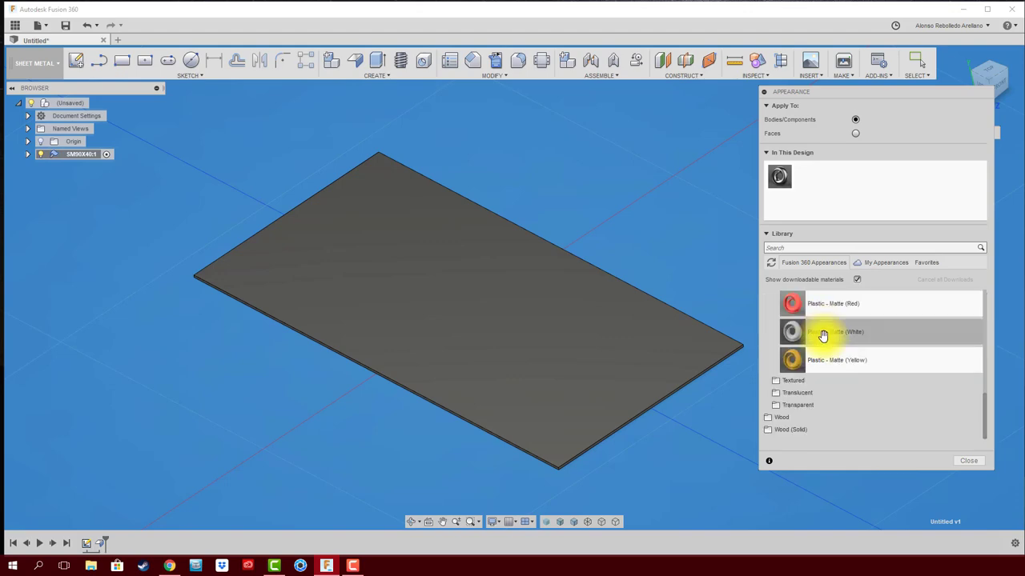
left_click_drag(795, 359, 520, 328)
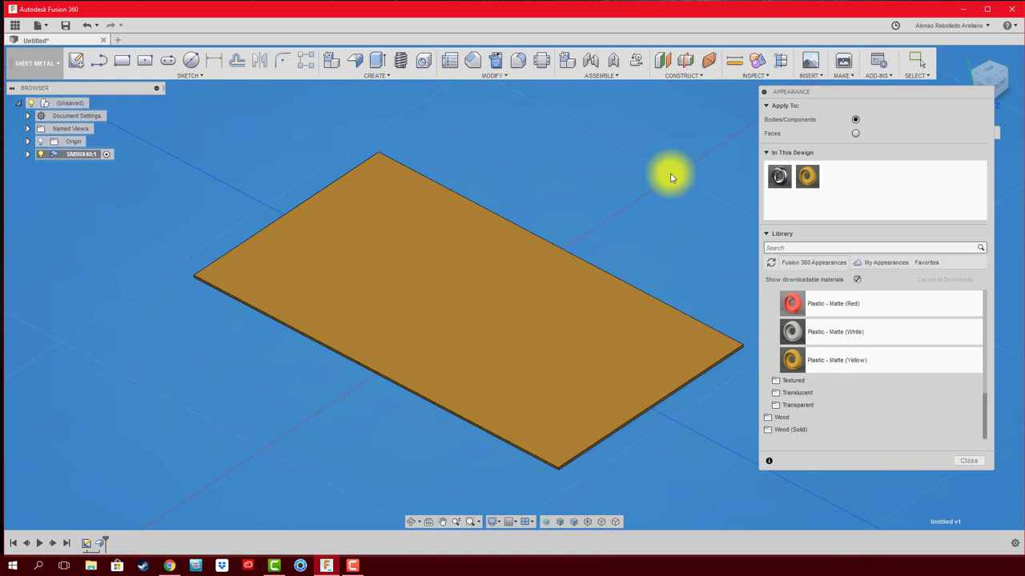
left_click(764, 92)
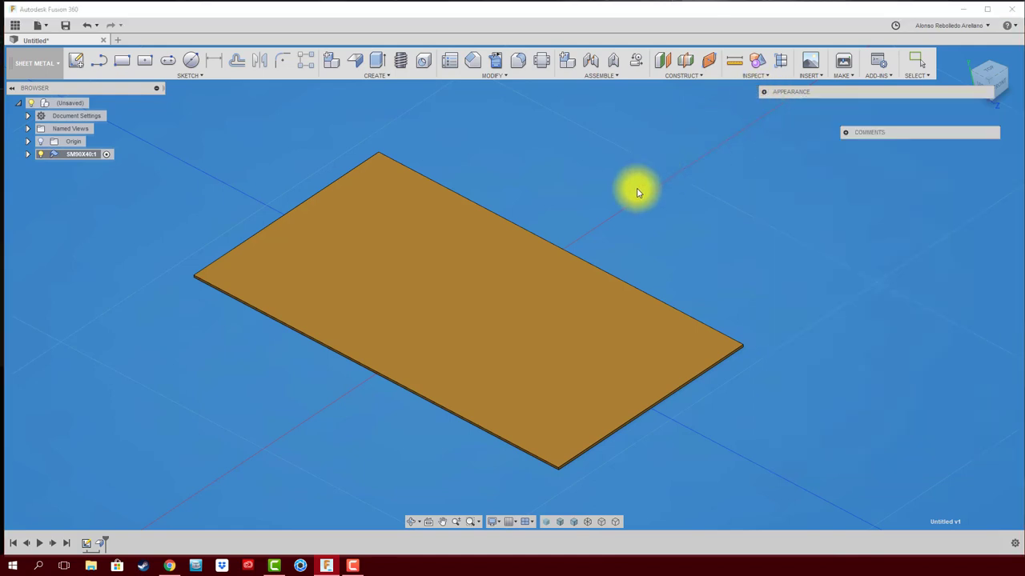
middle_click_drag(638, 192, 627, 190)
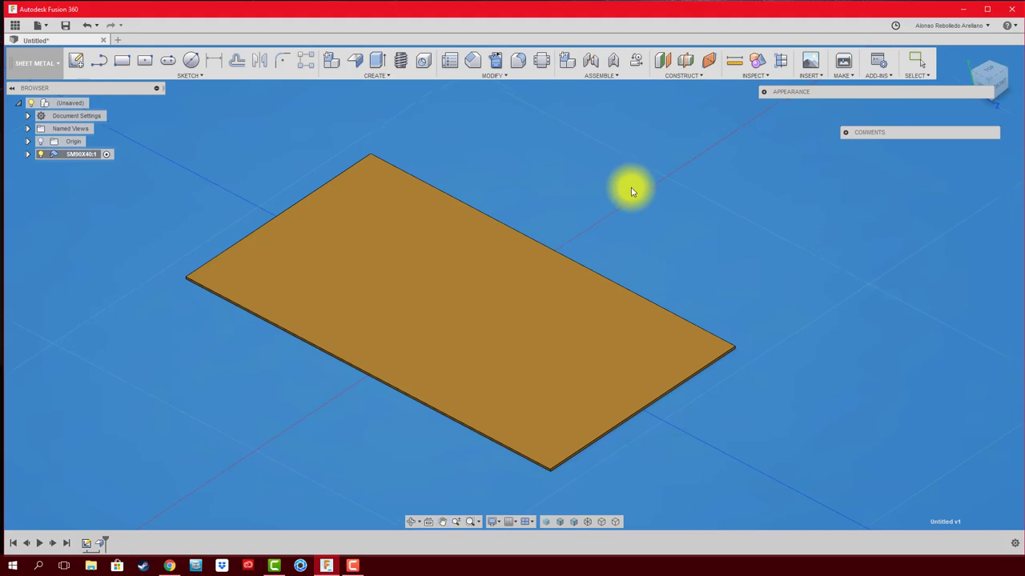